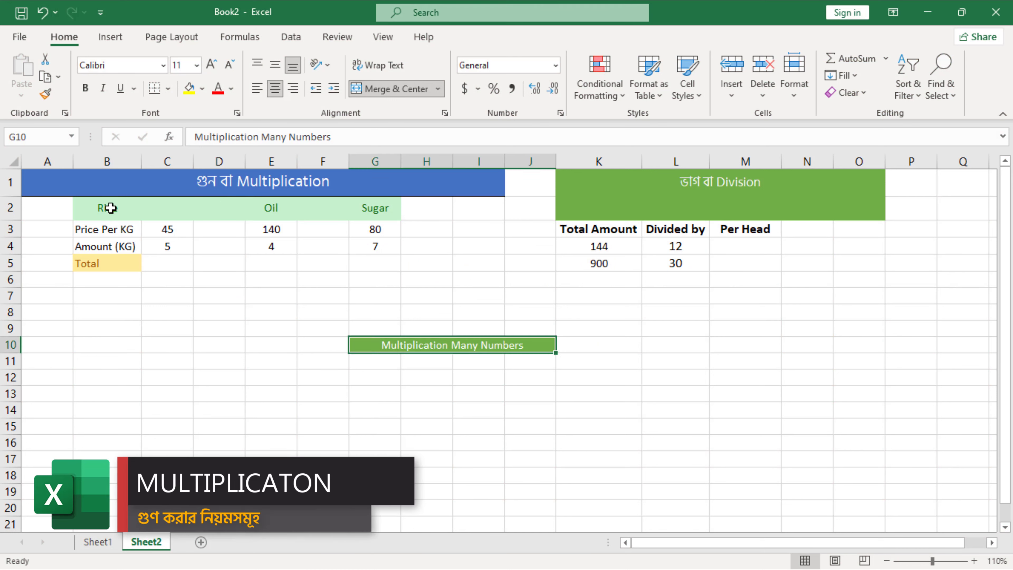
Examine the Oil, Sugar and Rice headings and the rice price and amount in C3 and C4.
{"action": "left_click", "coordinate": [275, 215]}
{"action": "left_click", "coordinate": [385, 208]}
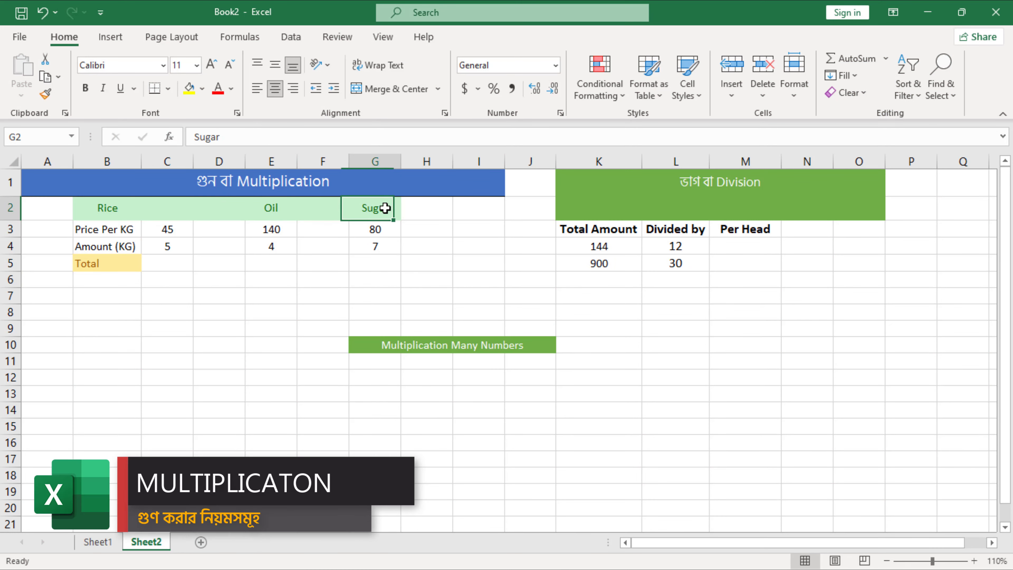
{"action": "left_click", "coordinate": [111, 213]}
{"action": "left_click", "coordinate": [158, 232]}
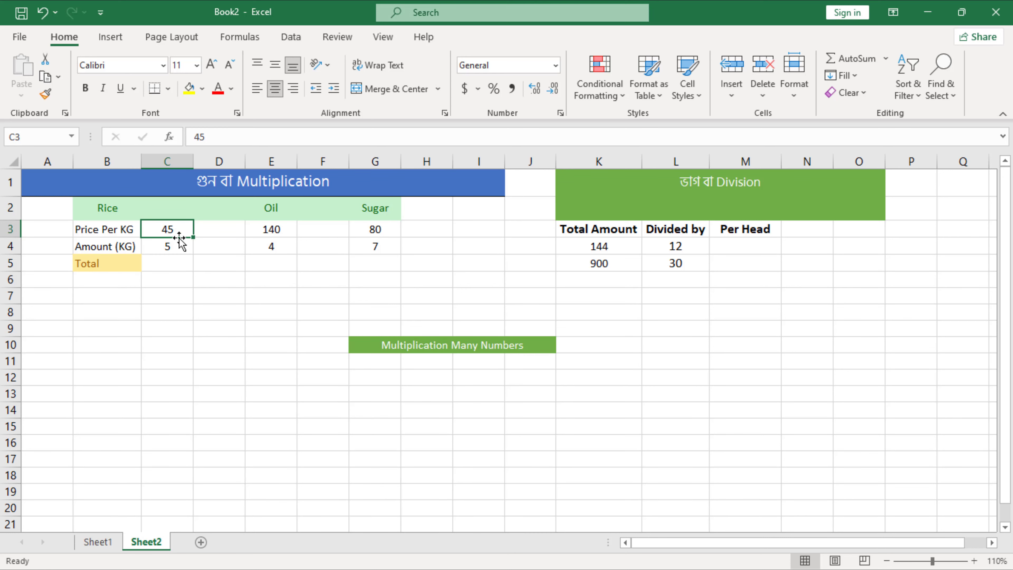
{"action": "left_click", "coordinate": [168, 248]}
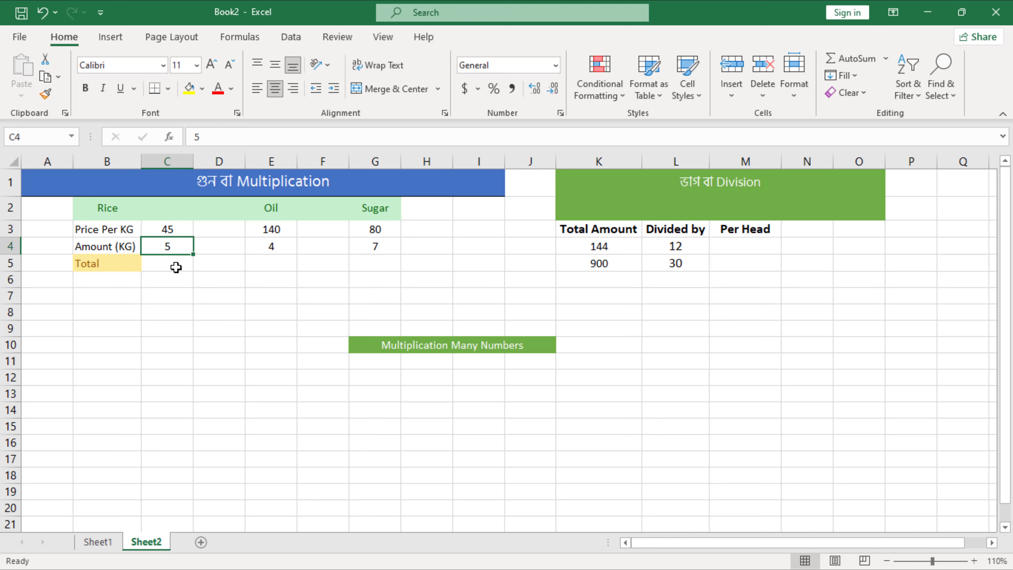
{"action": "left_click", "coordinate": [166, 231]}
{"action": "left_click", "coordinate": [165, 249]}
Calculate the rice total in C5 with the formula =C3*C4.
{"action": "left_click", "coordinate": [165, 265]}
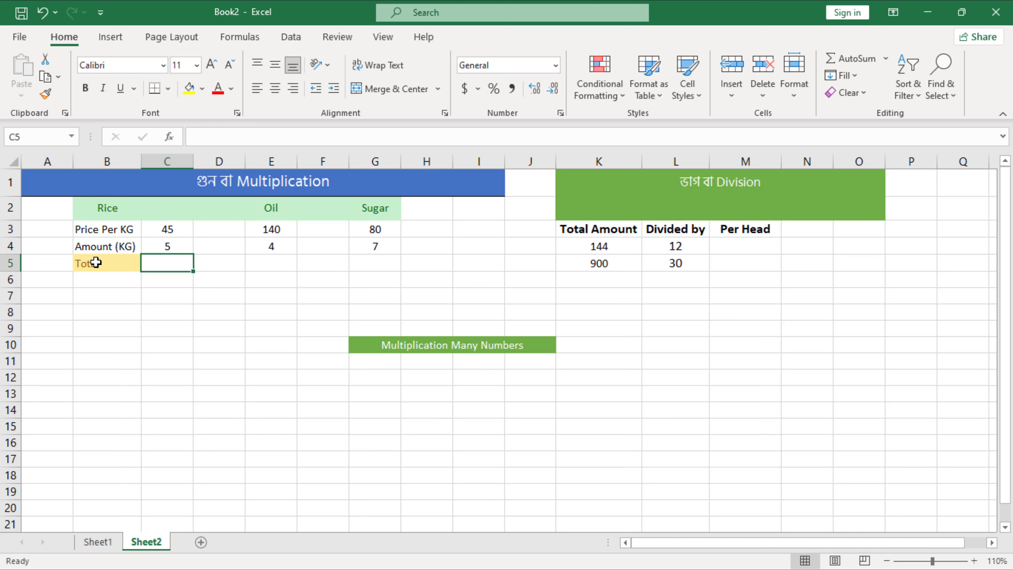
{"action": "double_click", "coordinate": [178, 267]}
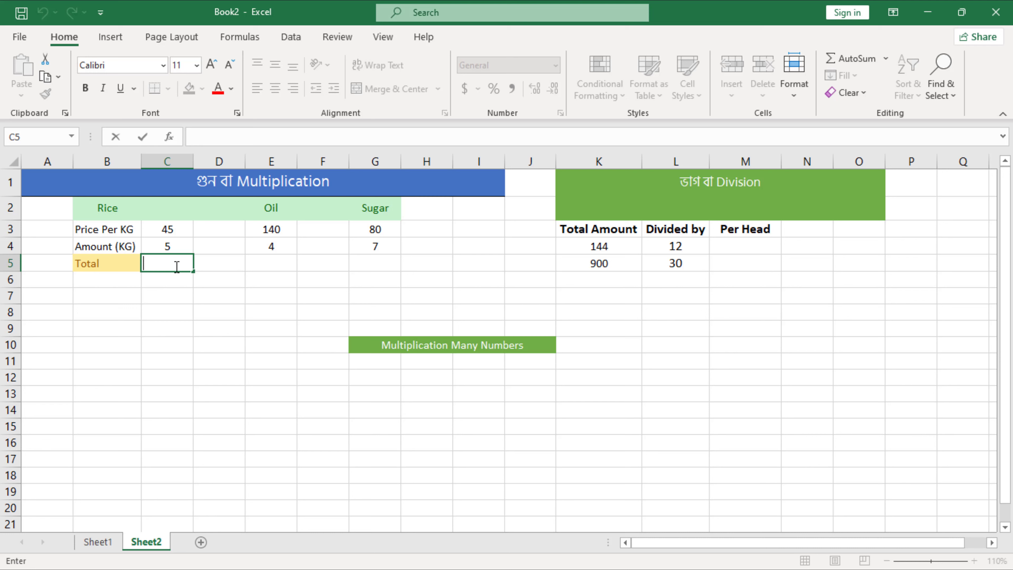
{"action": "type", "text": "="}
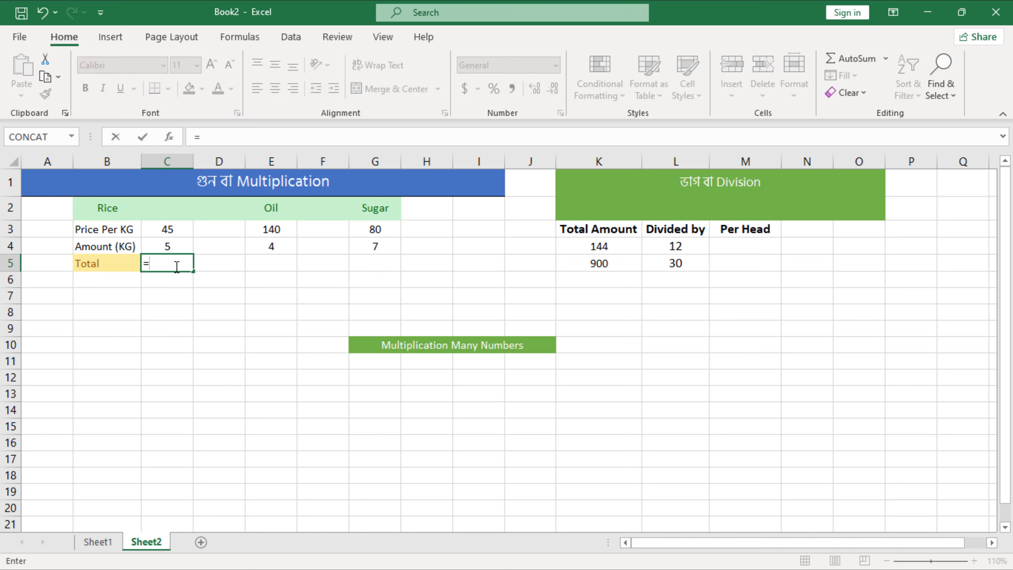
{"action": "left_click", "coordinate": [178, 229]}
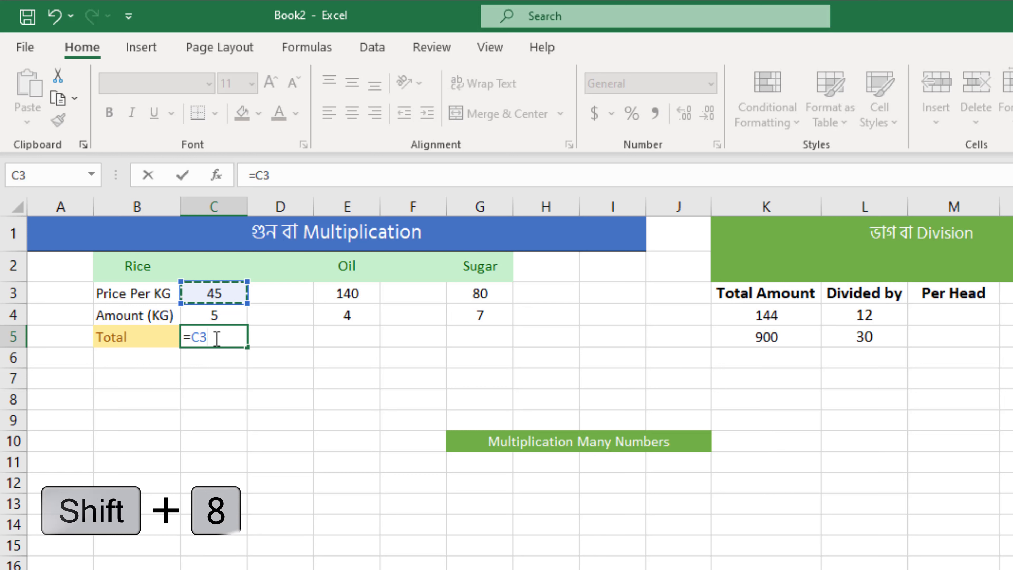
{"action": "type", "text": "*"}
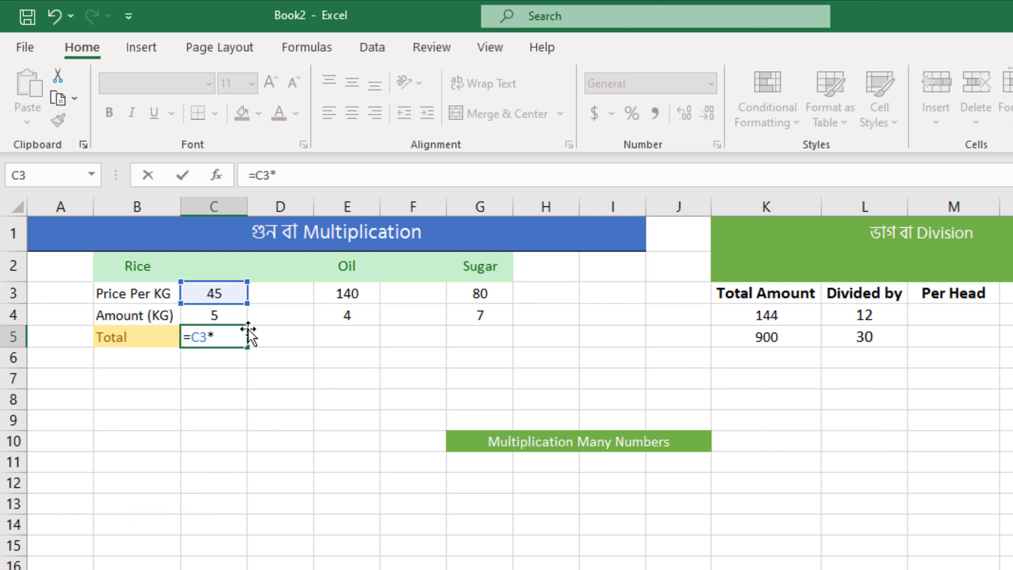
{"action": "left_click", "coordinate": [218, 317], "text": "ctrl"}
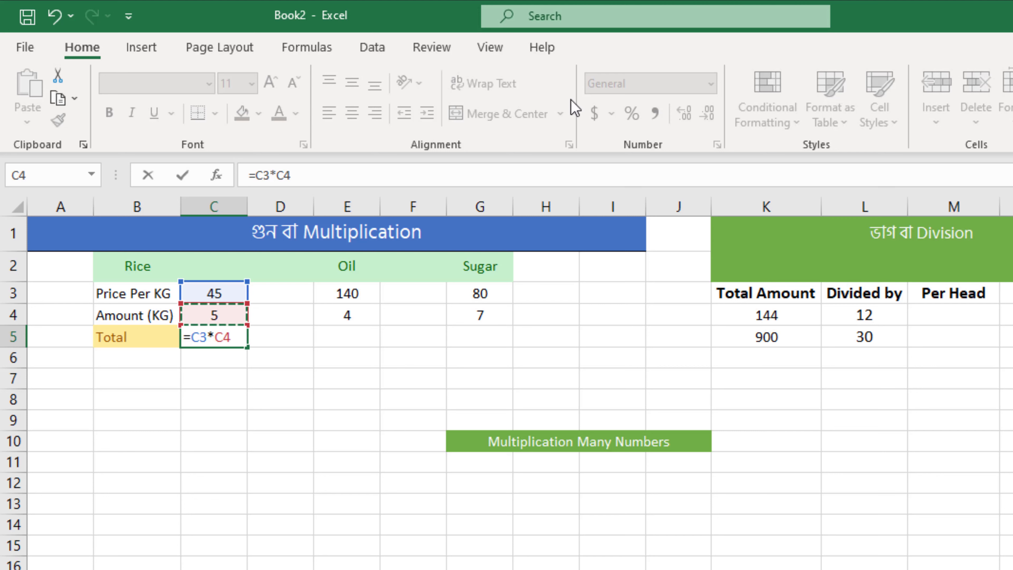
{"action": "key", "text": "Return"}
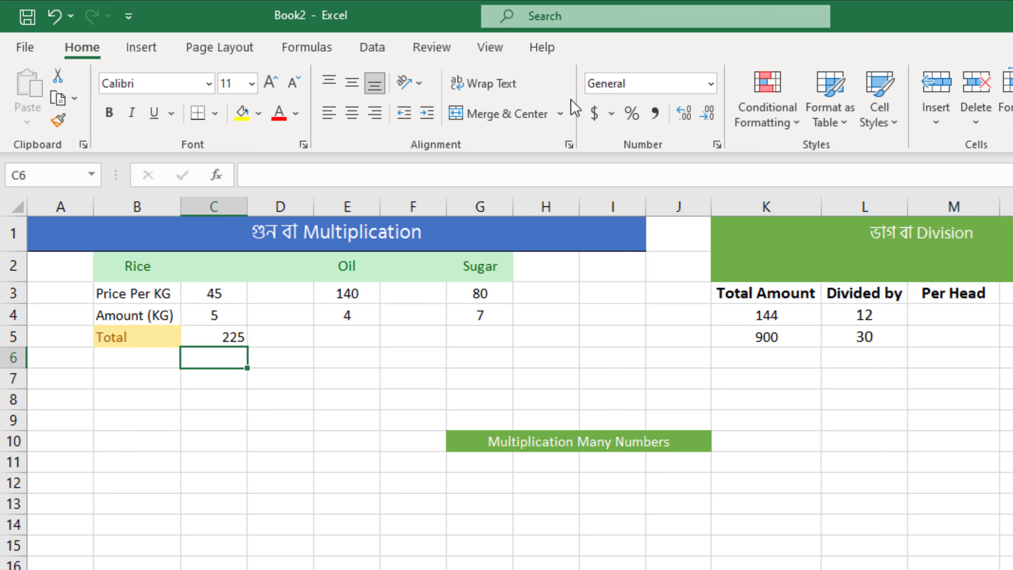
Review the rice total's formula in C5 and its source cells, and the oil price and amount in E3 and E4.
{"action": "left_click", "coordinate": [227, 333]}
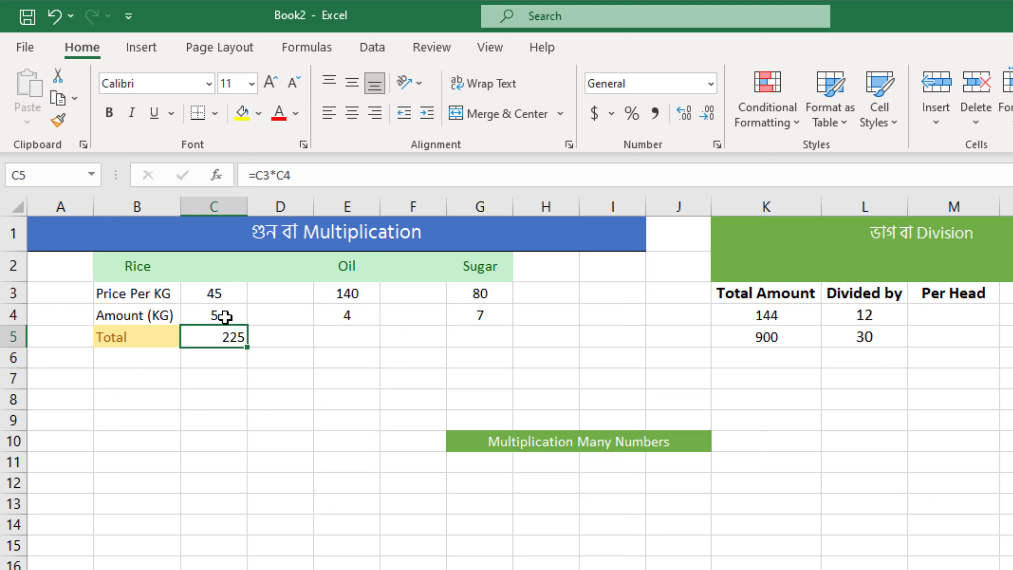
{"action": "left_click", "coordinate": [210, 317]}
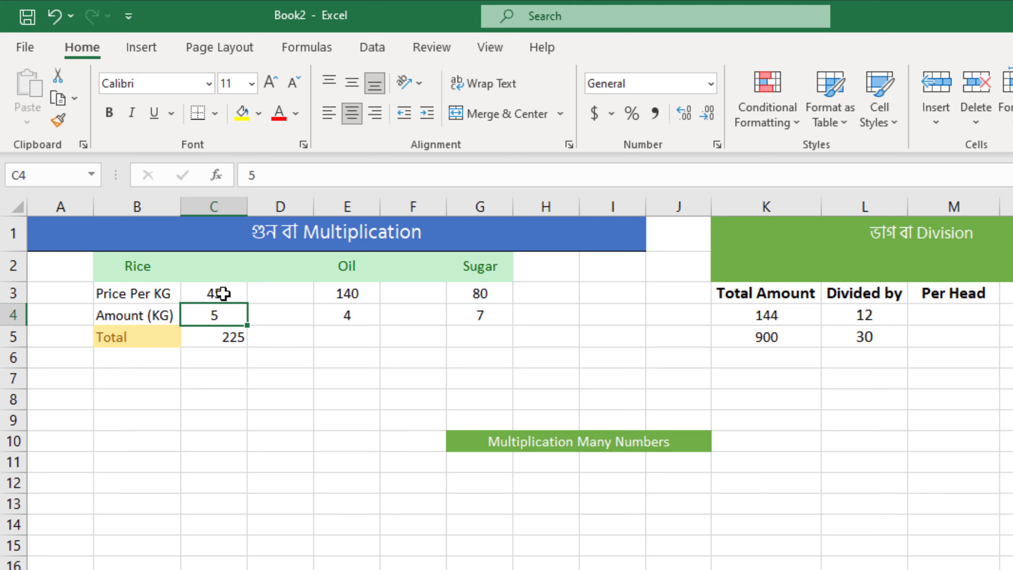
{"action": "left_click", "coordinate": [225, 337]}
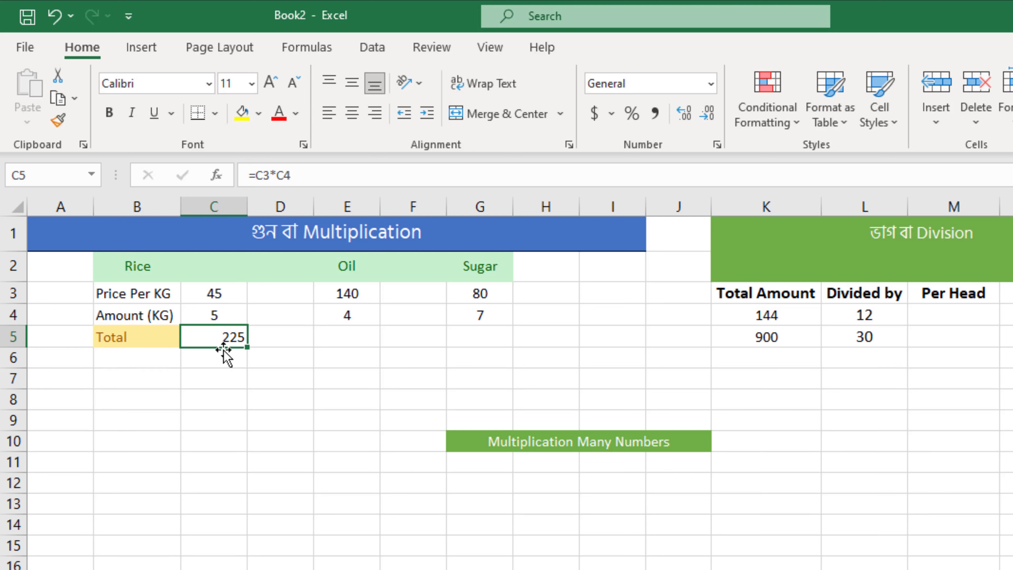
{"action": "left_click", "coordinate": [215, 295]}
{"action": "left_click", "coordinate": [346, 293]}
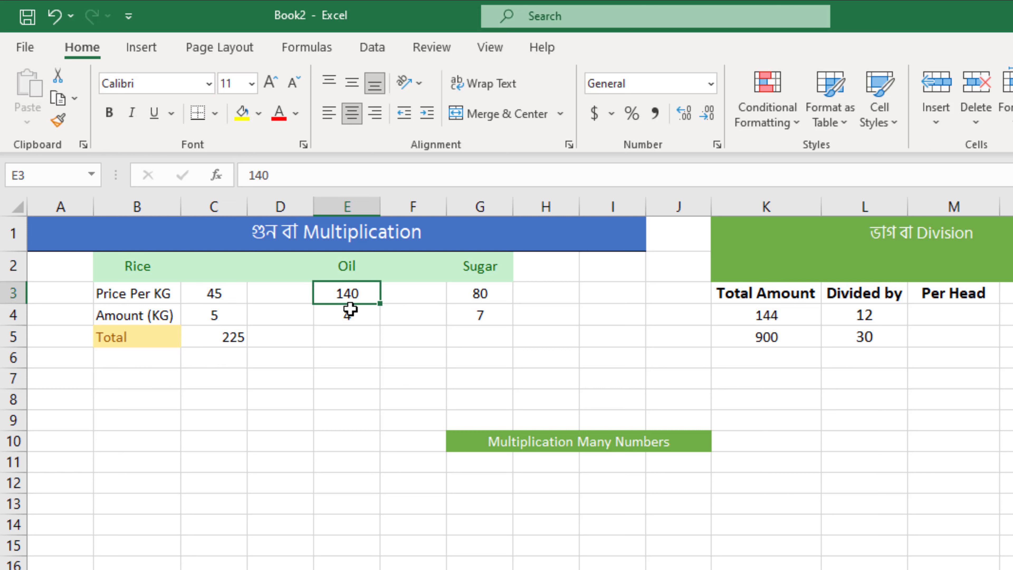
{"action": "left_click", "coordinate": [350, 316]}
{"action": "left_click", "coordinate": [347, 300]}
{"action": "left_click", "coordinate": [353, 318]}
{"action": "left_click", "coordinate": [354, 295]}
{"action": "left_click", "coordinate": [351, 316]}
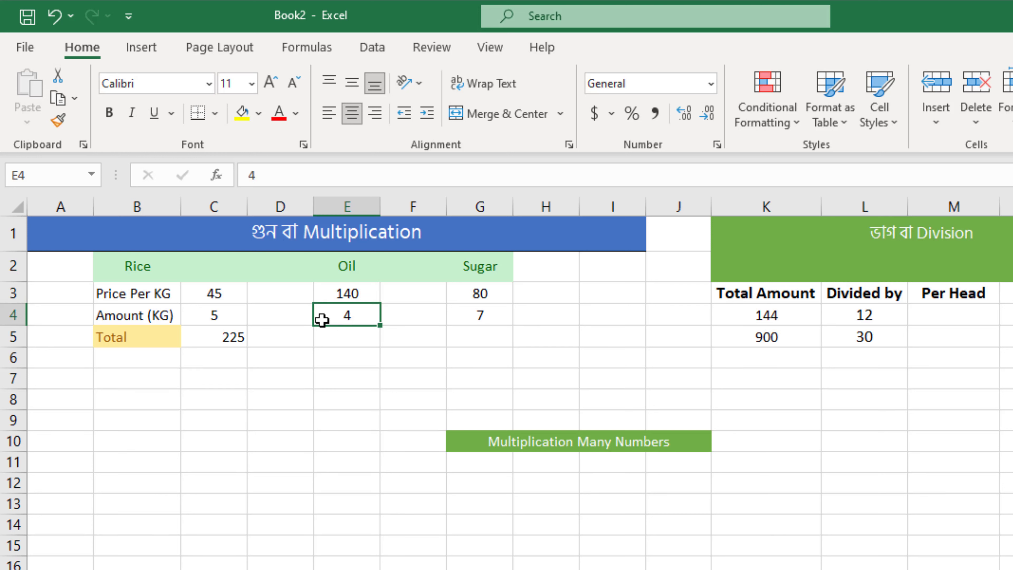
Calculate the oil total in E5 with the formula =SUM(E3*E4).
{"action": "left_click", "coordinate": [365, 337]}
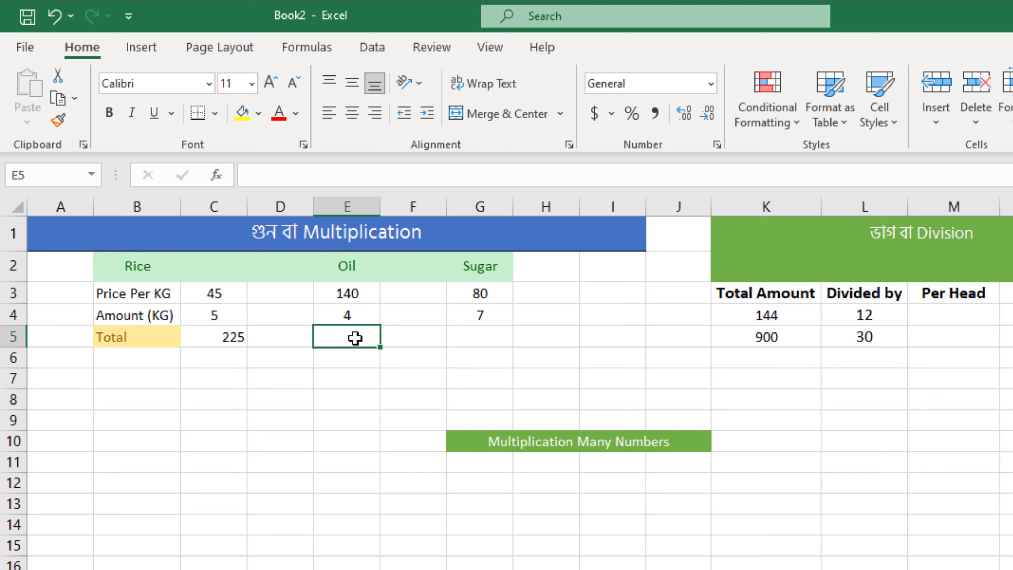
{"action": "double_click", "coordinate": [355, 338]}
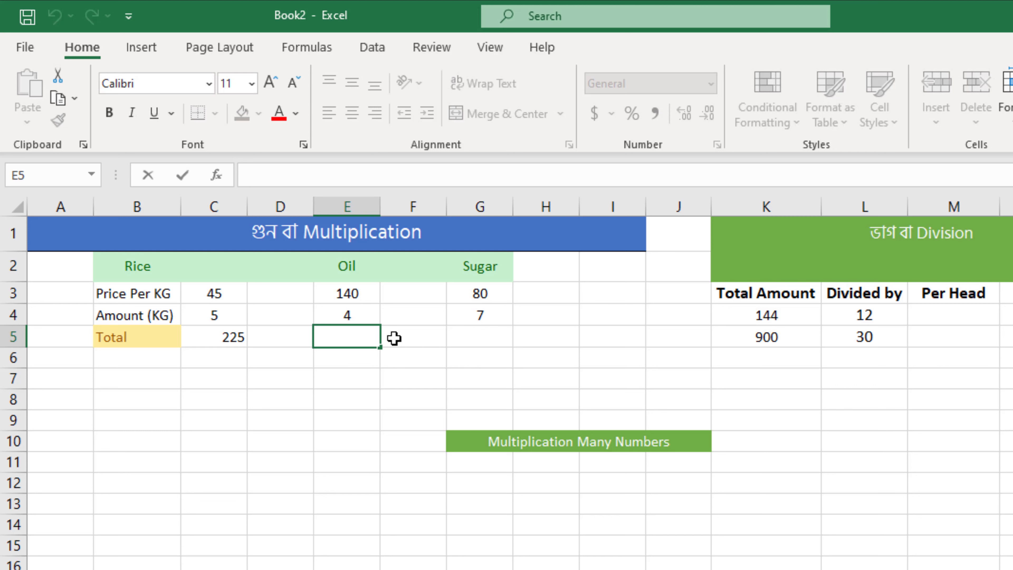
{"action": "type", "text": "="}
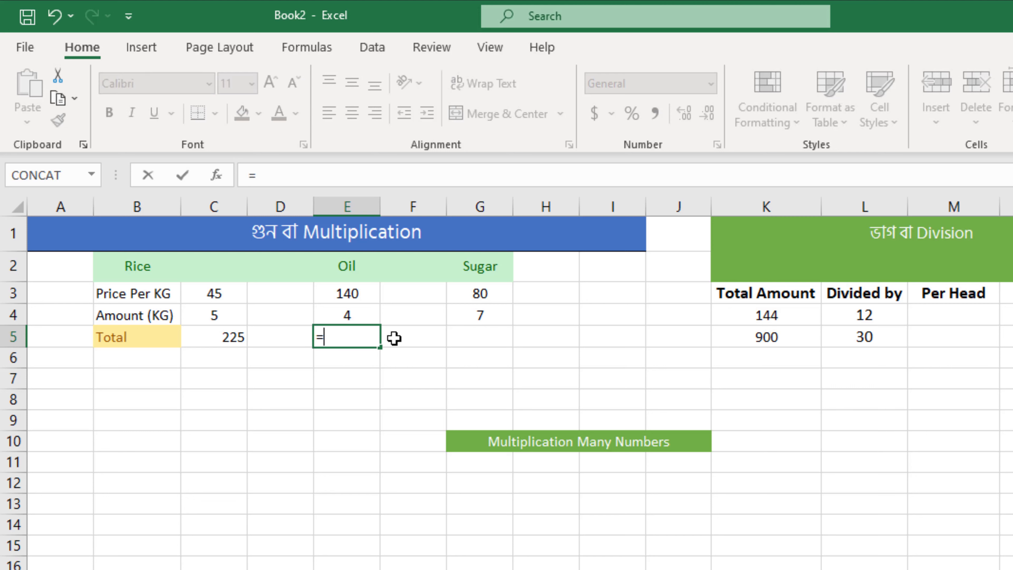
{"action": "type", "text": "su"}
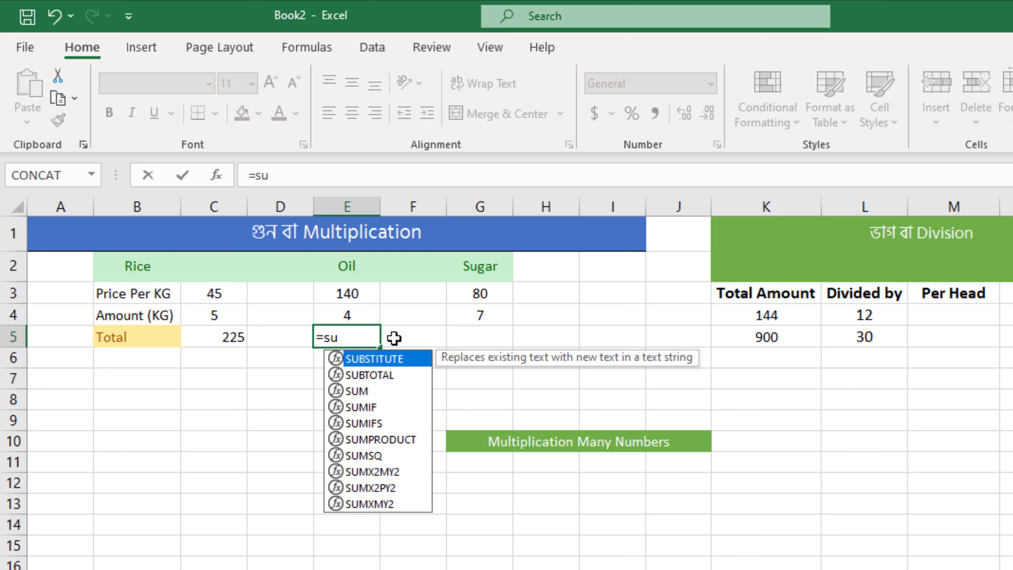
{"action": "type", "text": "m"}
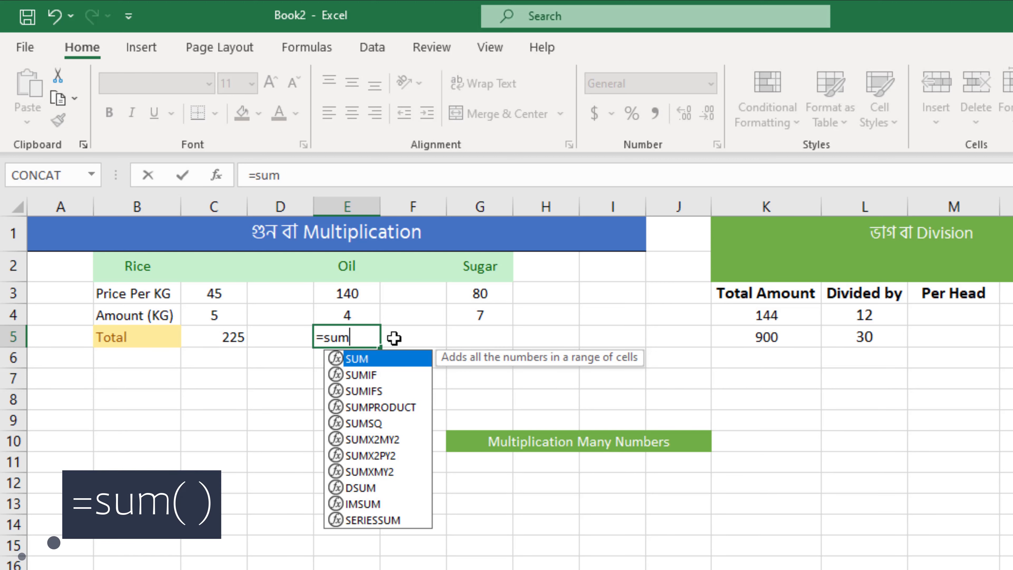
{"action": "type", "text": "("}
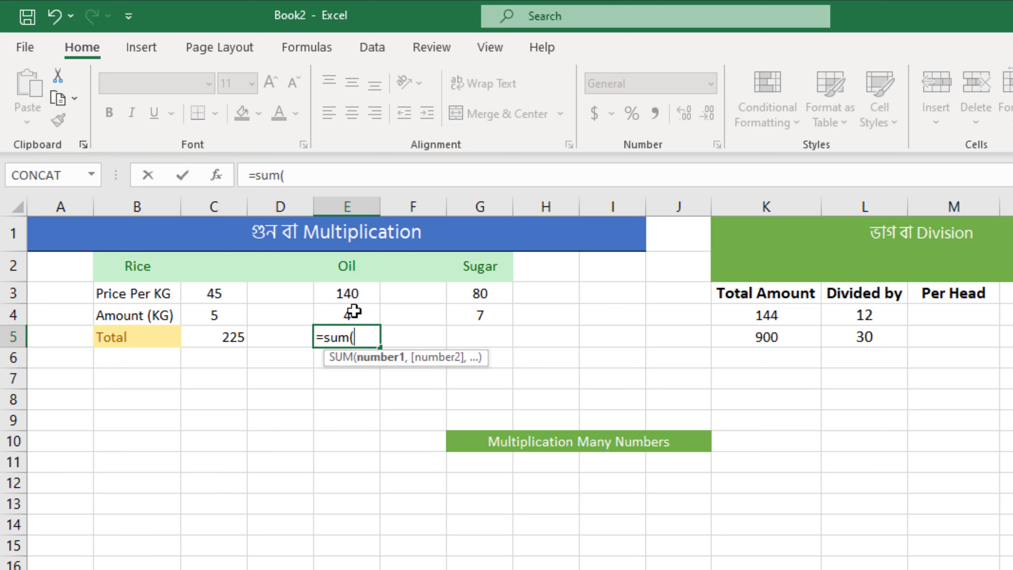
{"action": "left_click", "coordinate": [350, 294]}
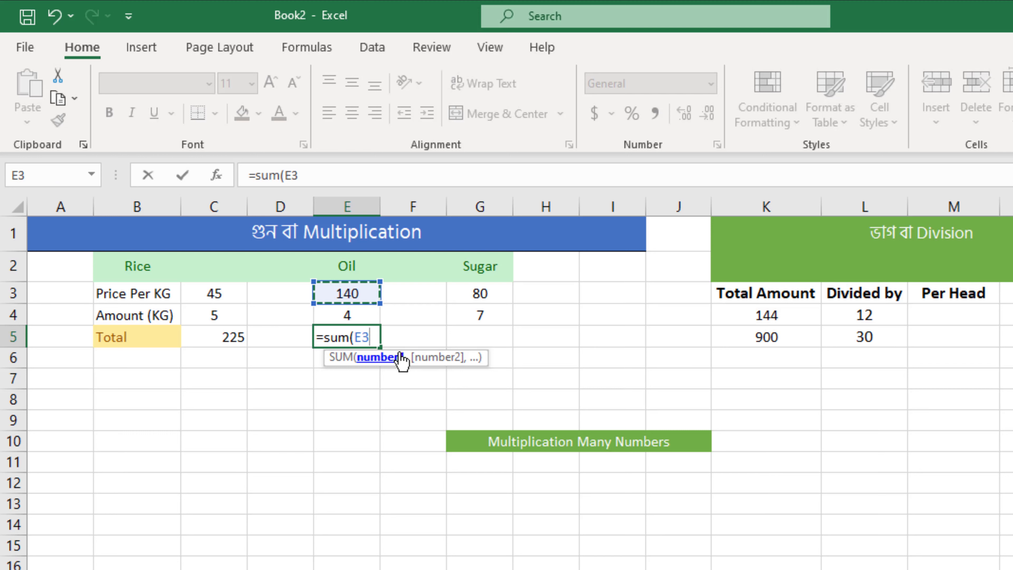
{"action": "type", "text": "*"}
{"action": "left_click", "coordinate": [347, 315]}
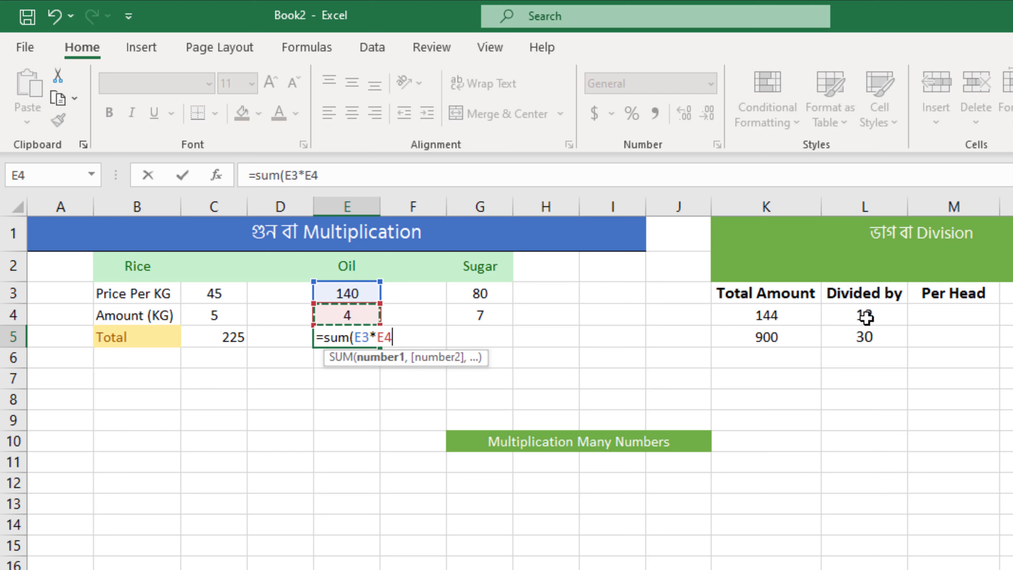
{"action": "type", "text": ")"}
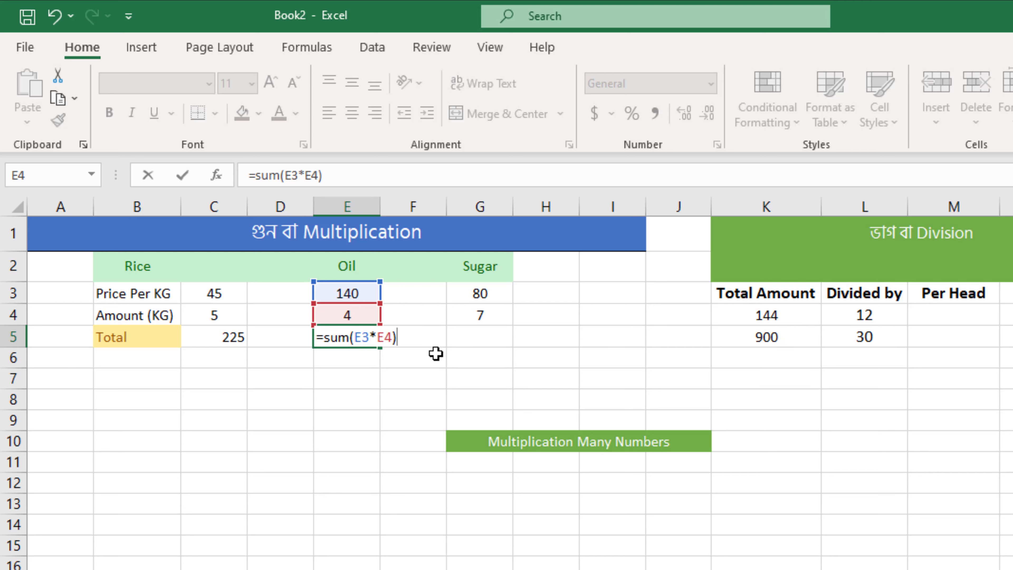
{"action": "key", "text": "Return"}
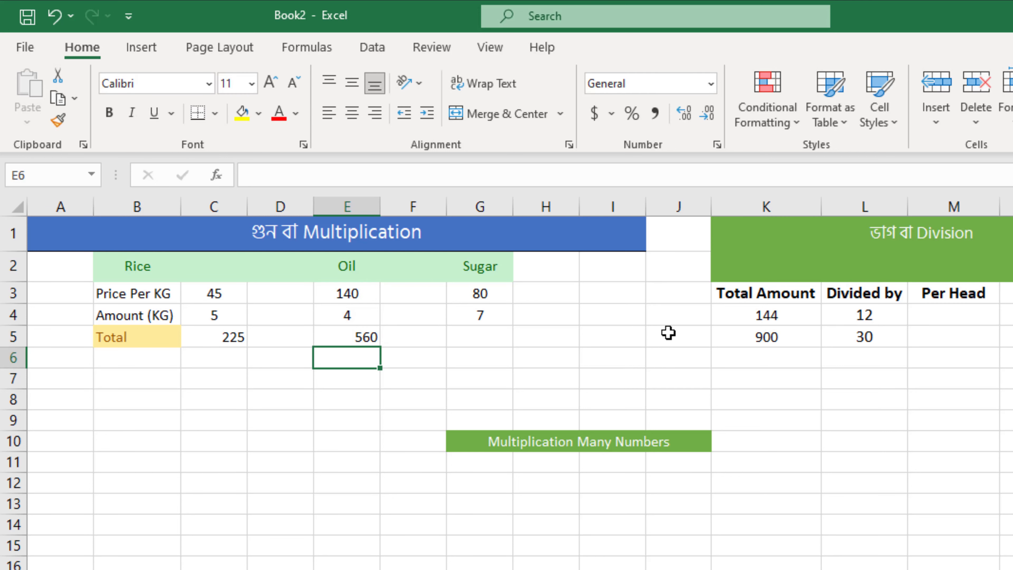
Compare the formulas of the rice total in C5 and the oil total in E5, and check the sugar total cell G5.
{"action": "left_click", "coordinate": [350, 340]}
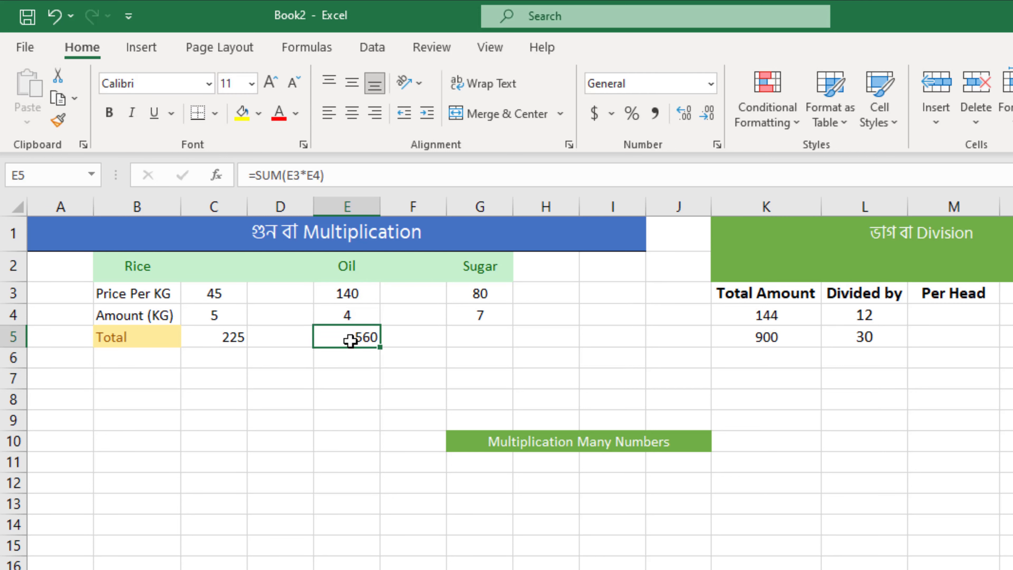
{"action": "left_click", "coordinate": [238, 336]}
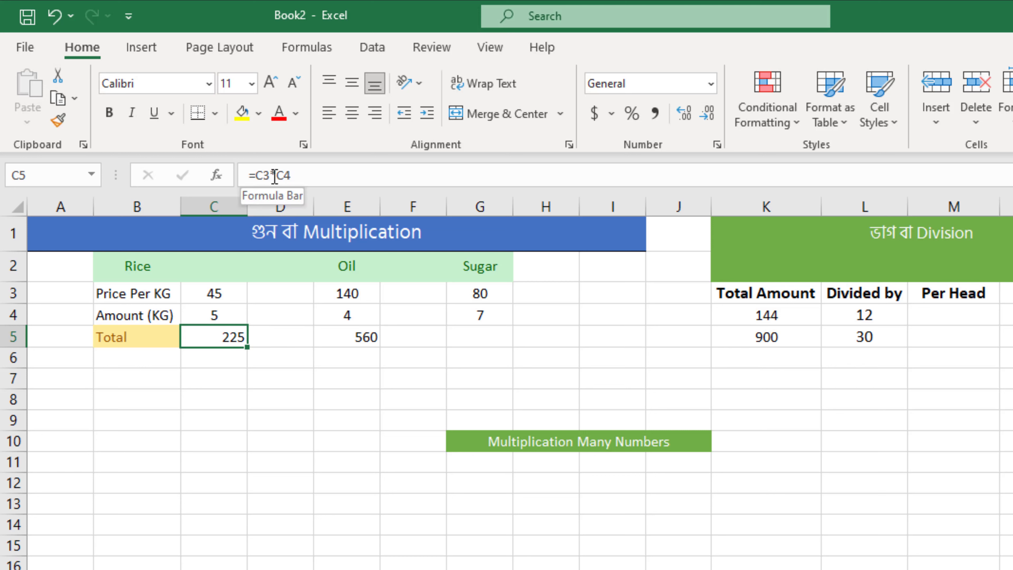
{"action": "left_click", "coordinate": [358, 337]}
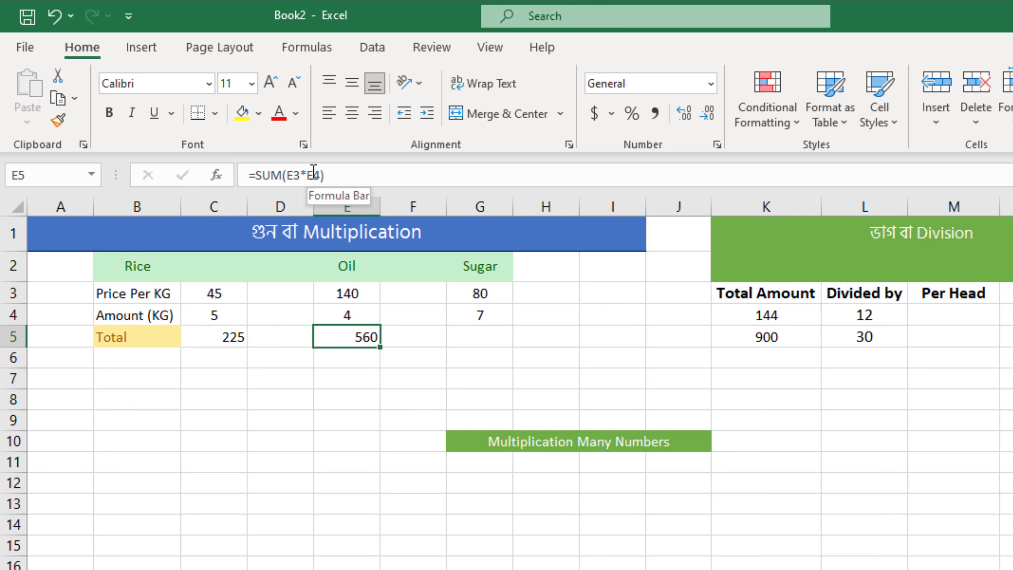
{"action": "left_click", "coordinate": [235, 337]}
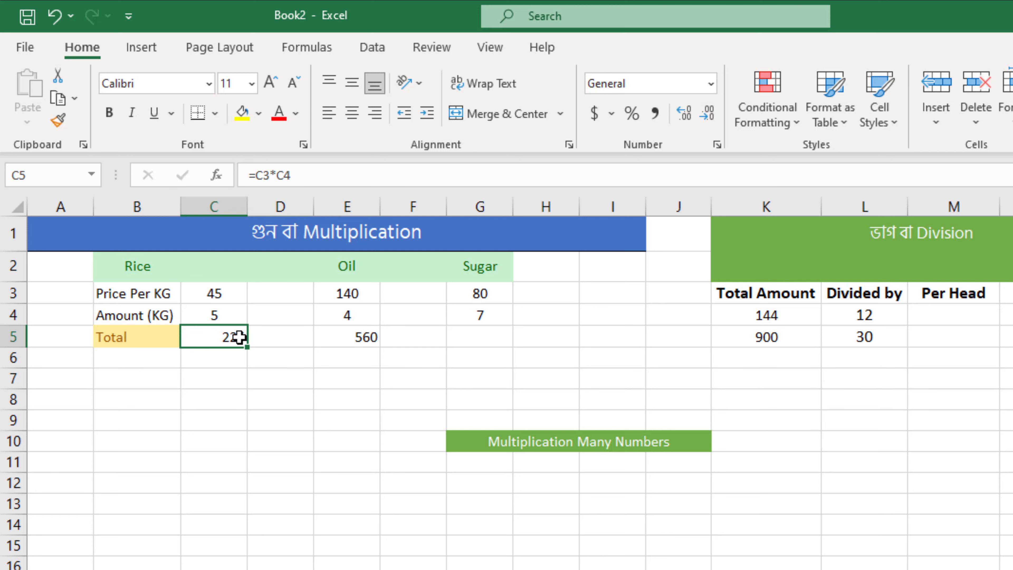
{"action": "left_click", "coordinate": [368, 339]}
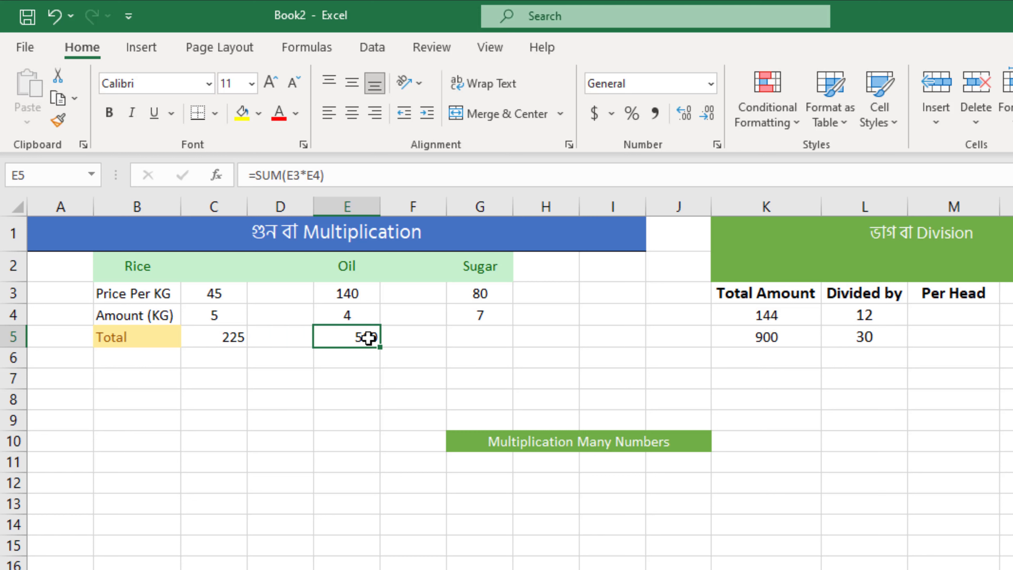
{"action": "left_click", "coordinate": [472, 338]}
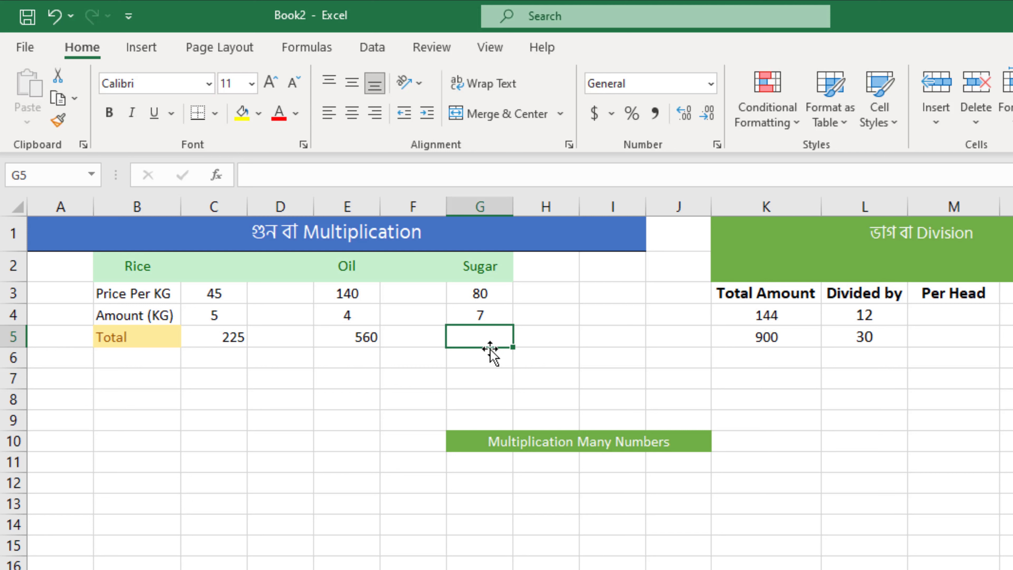
{"action": "left_click", "coordinate": [364, 338]}
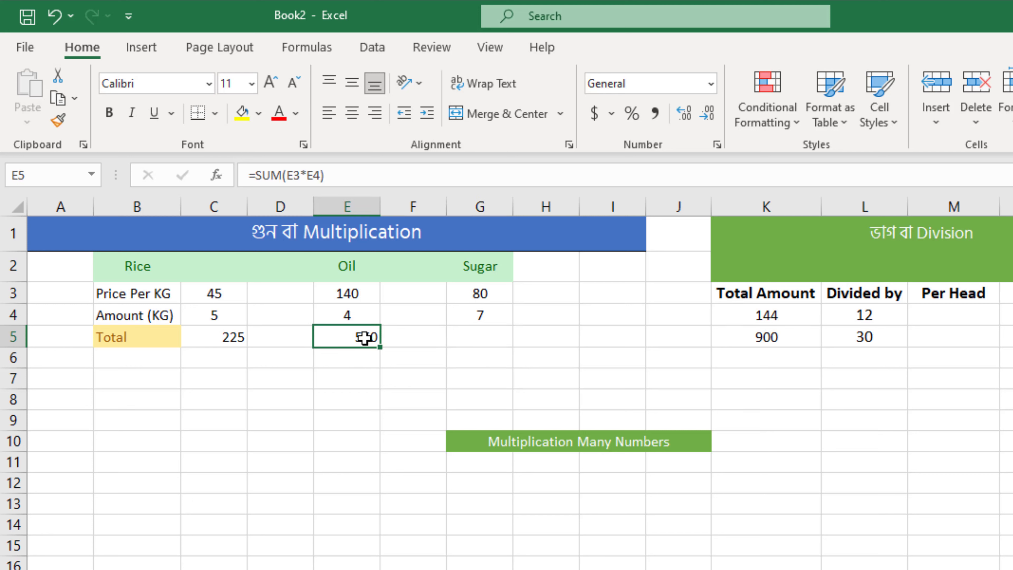
{"action": "left_click", "coordinate": [460, 329]}
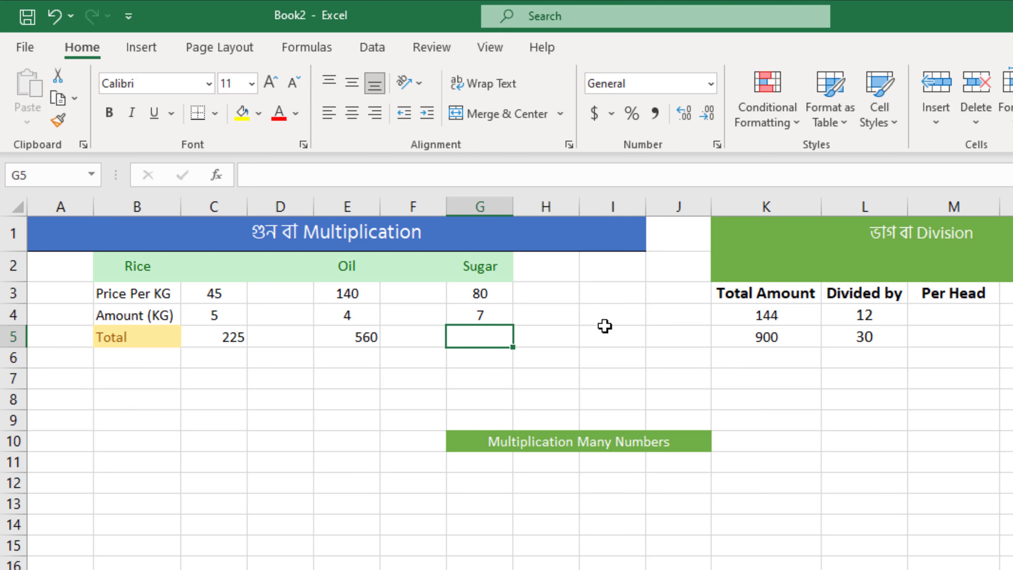
Fill the oil total formula from E5 across to the sugar total in G5, and select the in-between cell F5.
{"action": "left_click", "coordinate": [367, 336]}
{"action": "left_click_drag", "start_coordinate": [380, 346], "coordinate": [523, 346]}
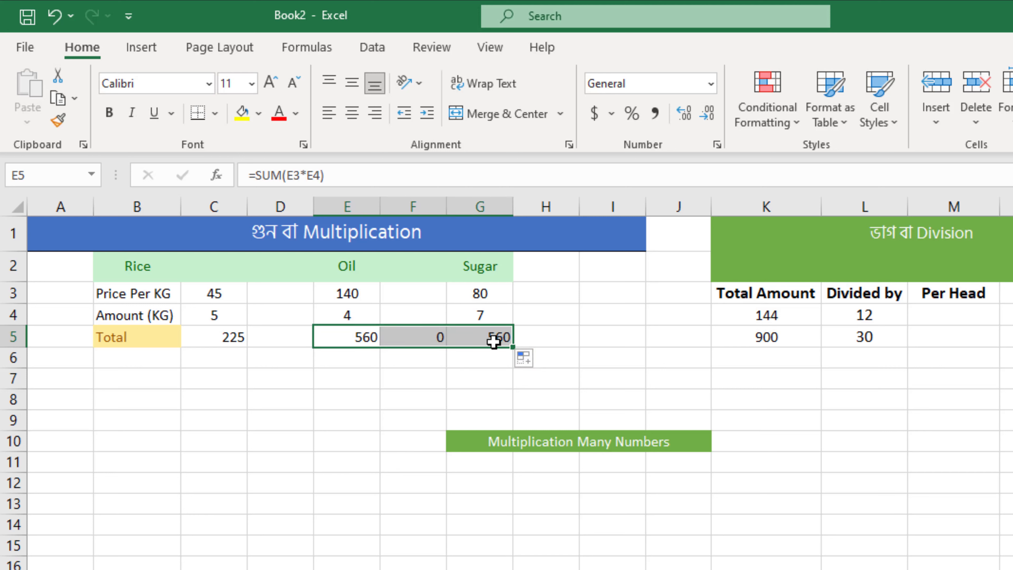
{"action": "left_click", "coordinate": [420, 338]}
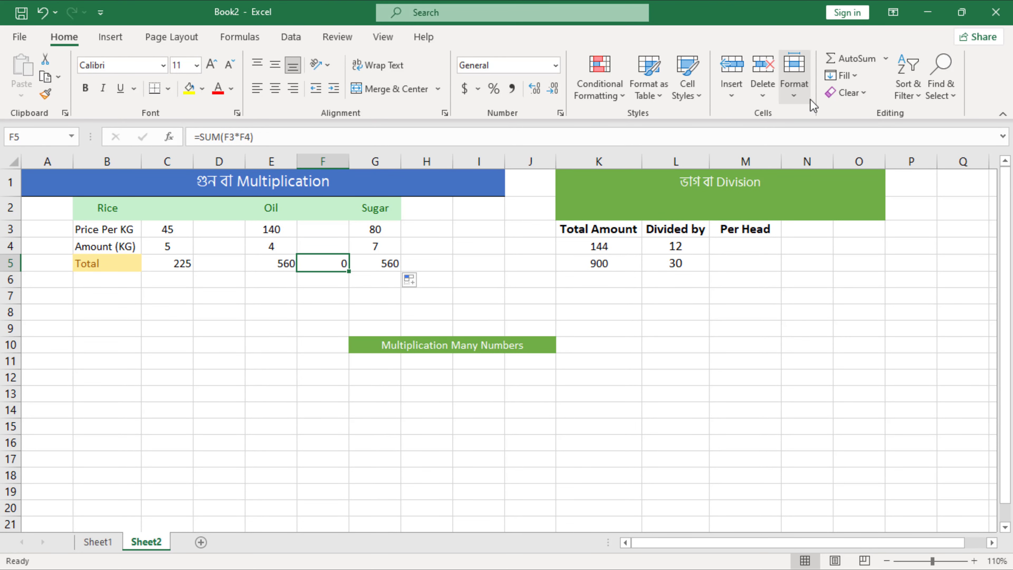
Clear the unneeded filled formula from cell F5, between the oil and sugar totals.
{"action": "left_click", "coordinate": [849, 93]}
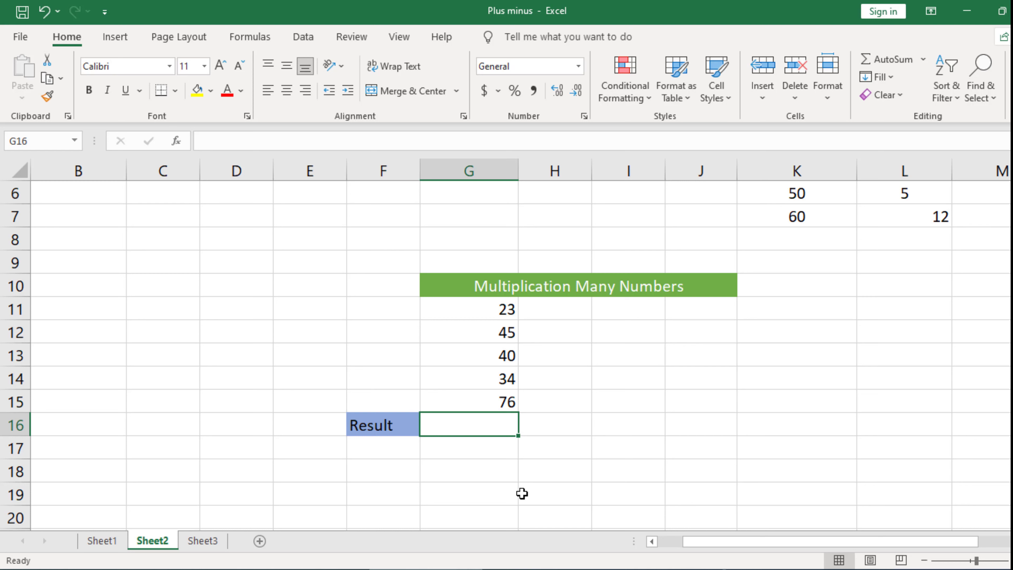
Review the numbers listed in G11 through G15 under the Multiplication Many Numbers heading.
{"action": "left_click", "coordinate": [501, 310]}
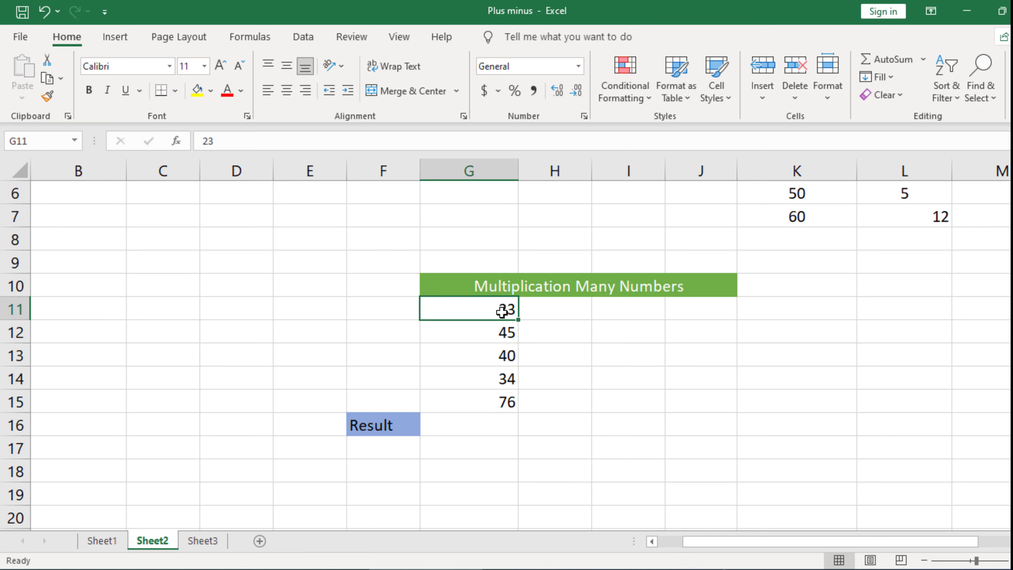
{"action": "left_click", "coordinate": [497, 335]}
{"action": "left_click", "coordinate": [485, 354]}
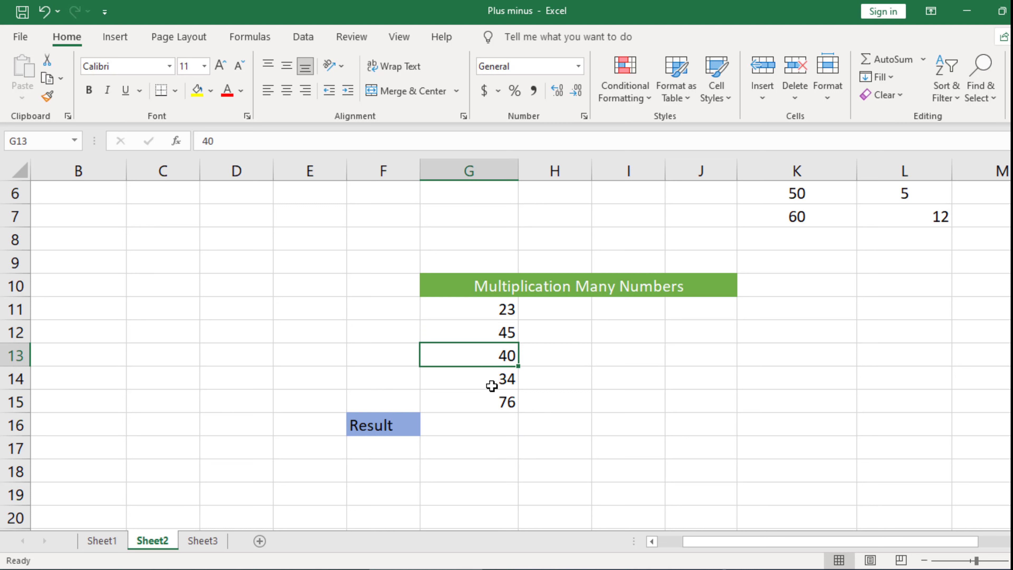
{"action": "left_click", "coordinate": [491, 381]}
{"action": "left_click", "coordinate": [493, 405]}
Calculate the Result in G16 by multiplying all the listed numbers with the formula =PRODUCT(G11:G15).
{"action": "left_click", "coordinate": [501, 430]}
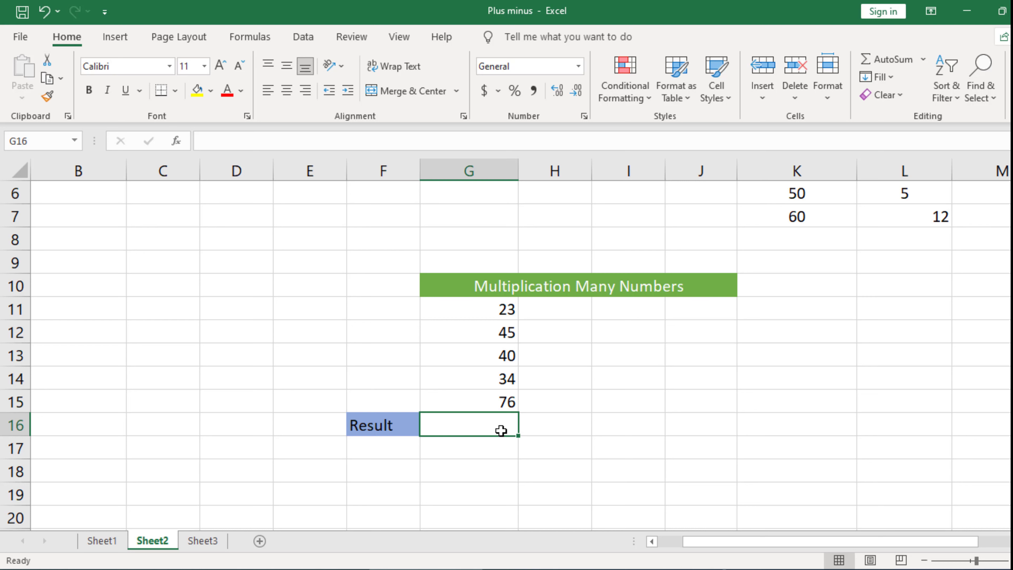
{"action": "type", "text": "="}
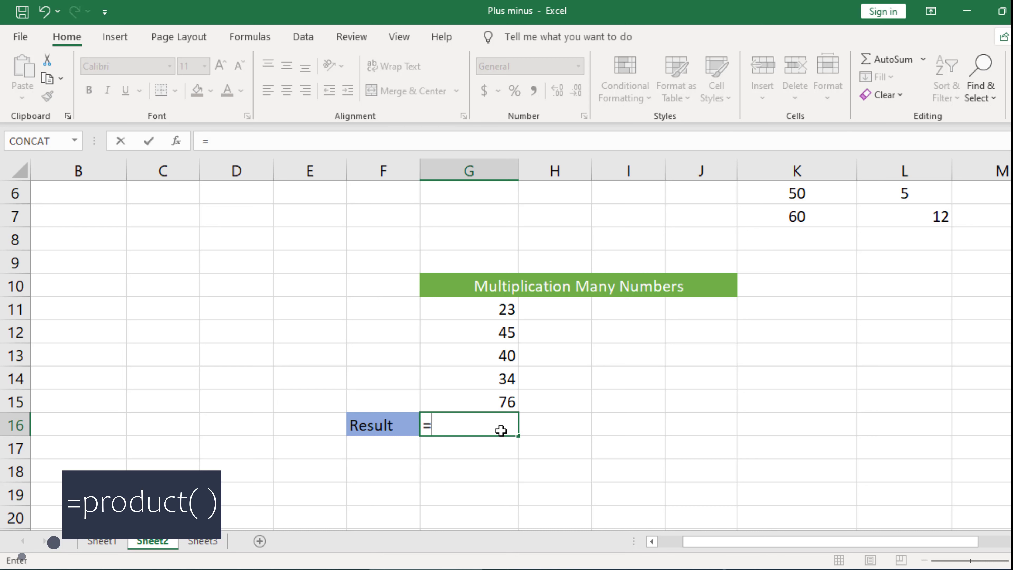
{"action": "type", "text": "p"}
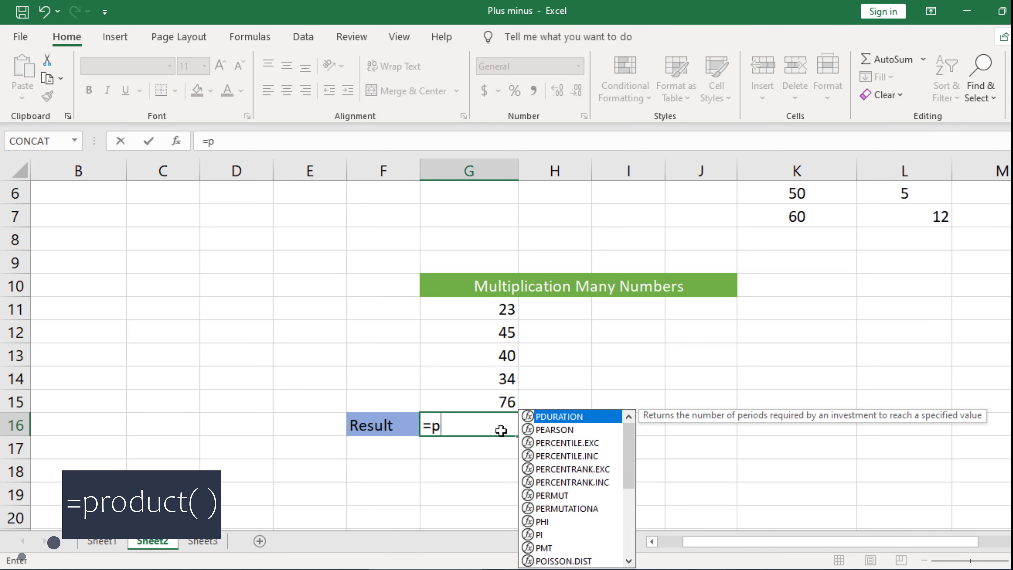
{"action": "type", "text": "ro"}
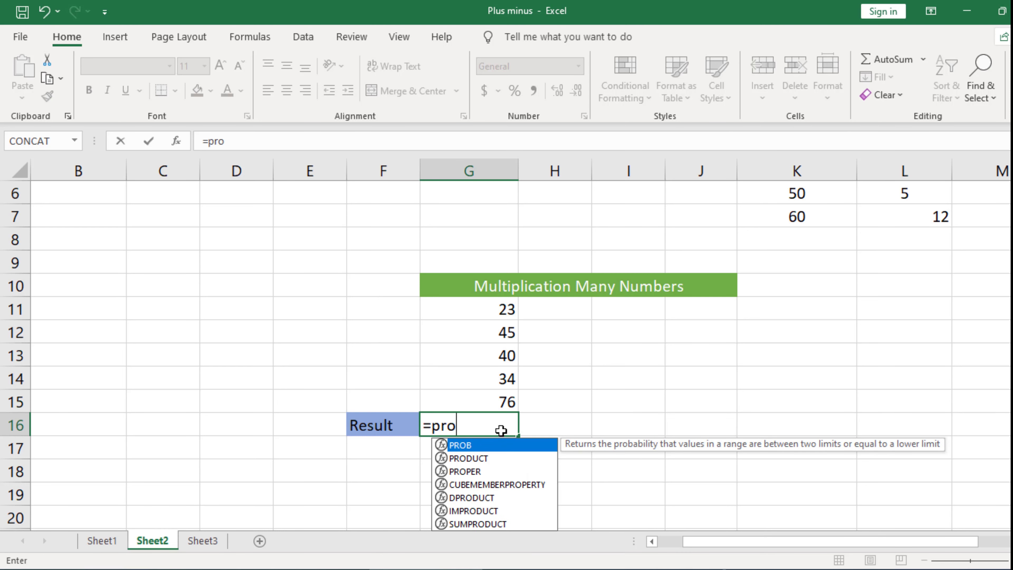
{"action": "double_click", "coordinate": [475, 459]}
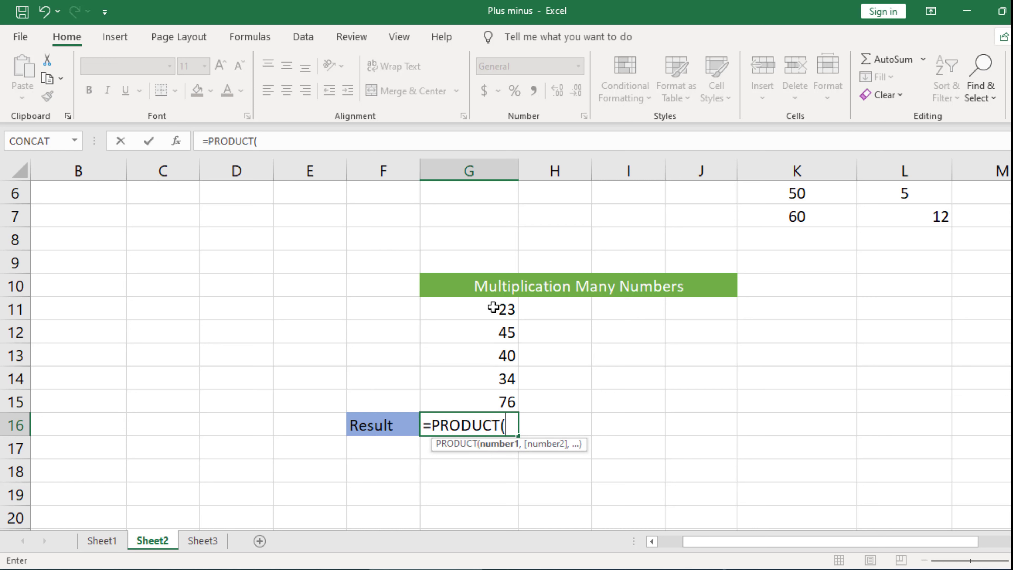
{"action": "left_click_drag", "start_coordinate": [493, 308], "coordinate": [475, 400]}
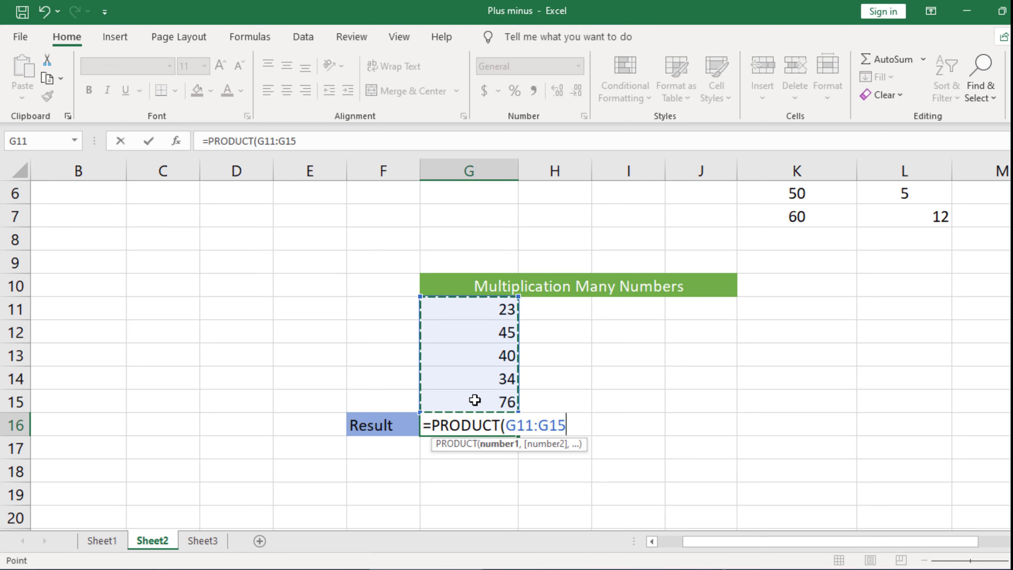
{"action": "type", "text": ")"}
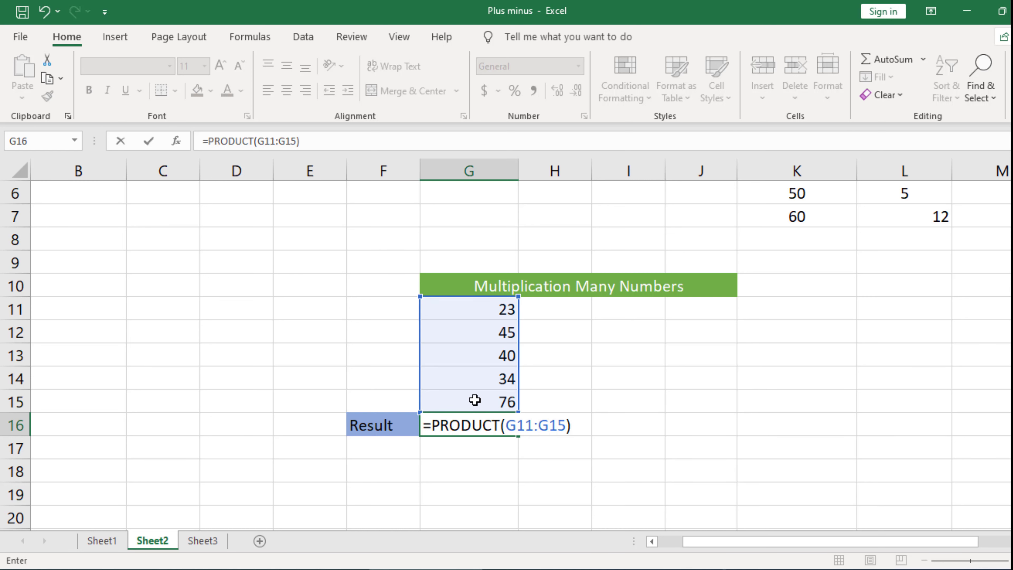
{"action": "key", "text": "Return"}
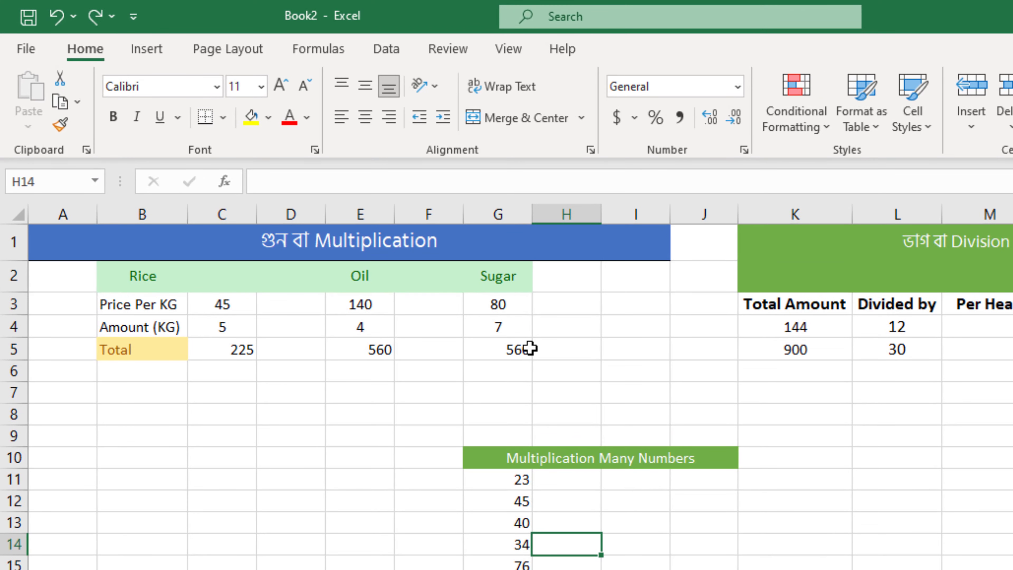
Set the sugar price per KG in G3 to 90.
{"action": "left_click", "coordinate": [530, 348]}
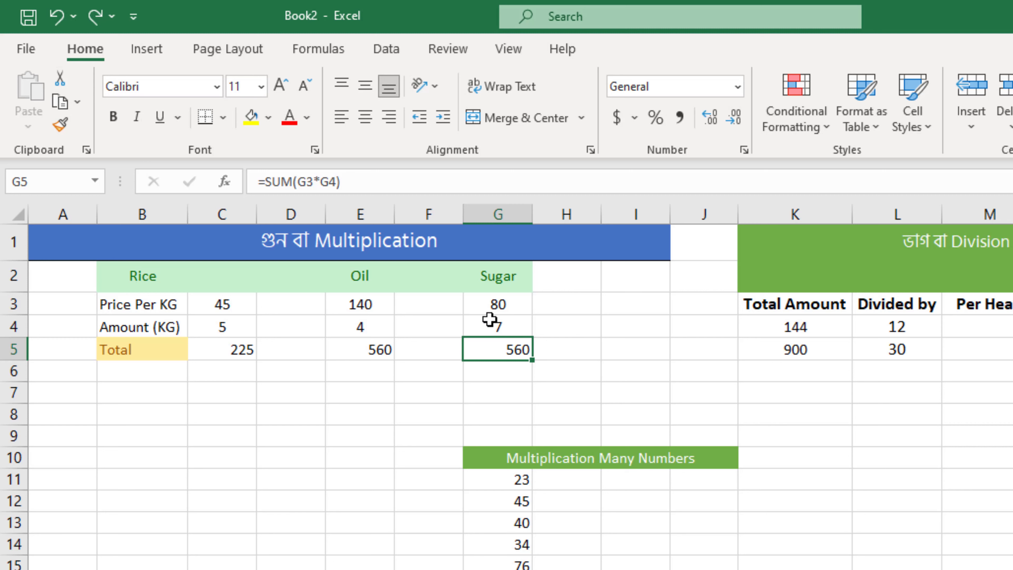
{"action": "left_click", "coordinate": [496, 304]}
{"action": "left_click", "coordinate": [500, 325]}
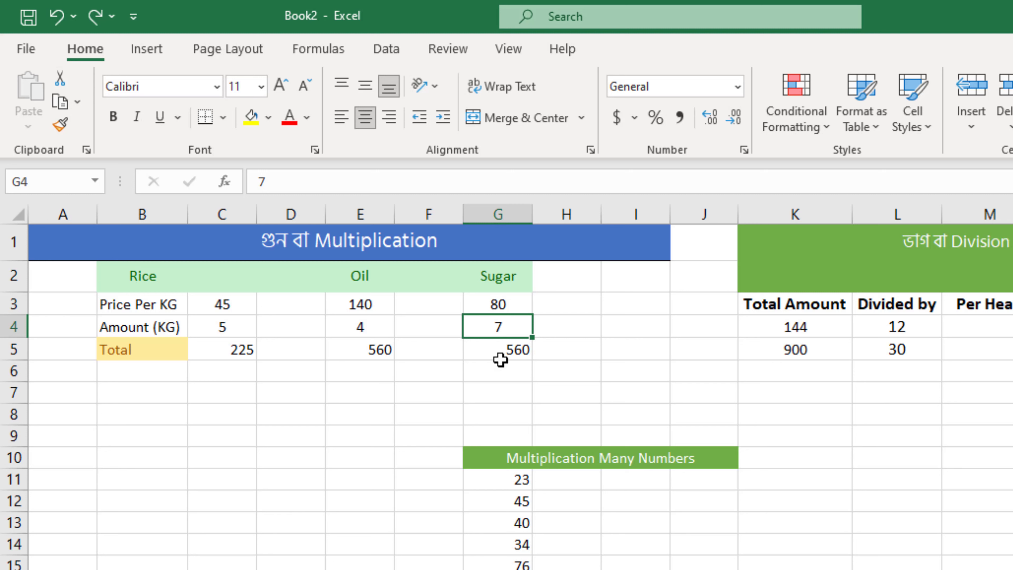
{"action": "left_click", "coordinate": [499, 306]}
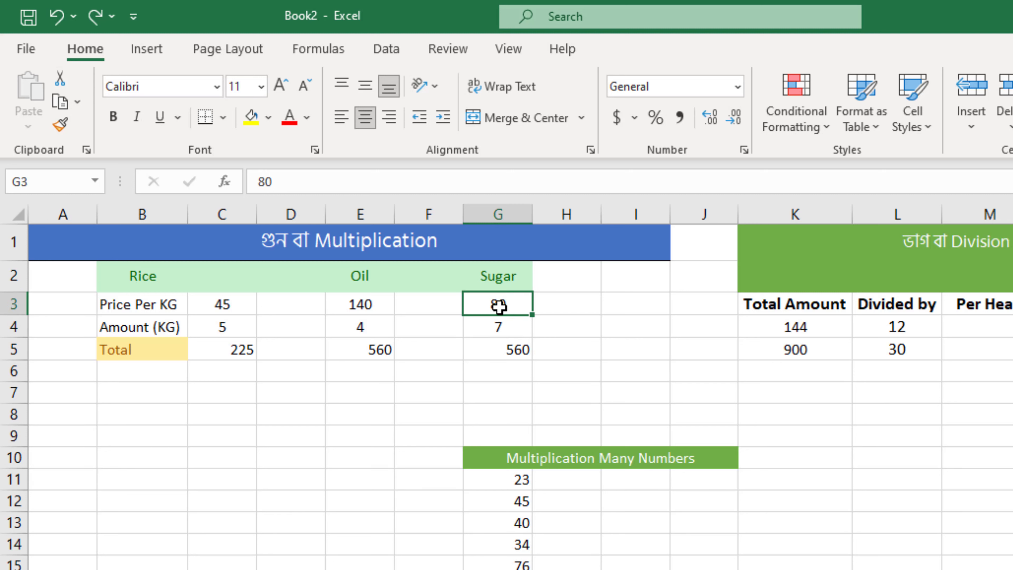
{"action": "double_click", "coordinate": [511, 307]}
{"action": "key", "text": "BackSpace"}
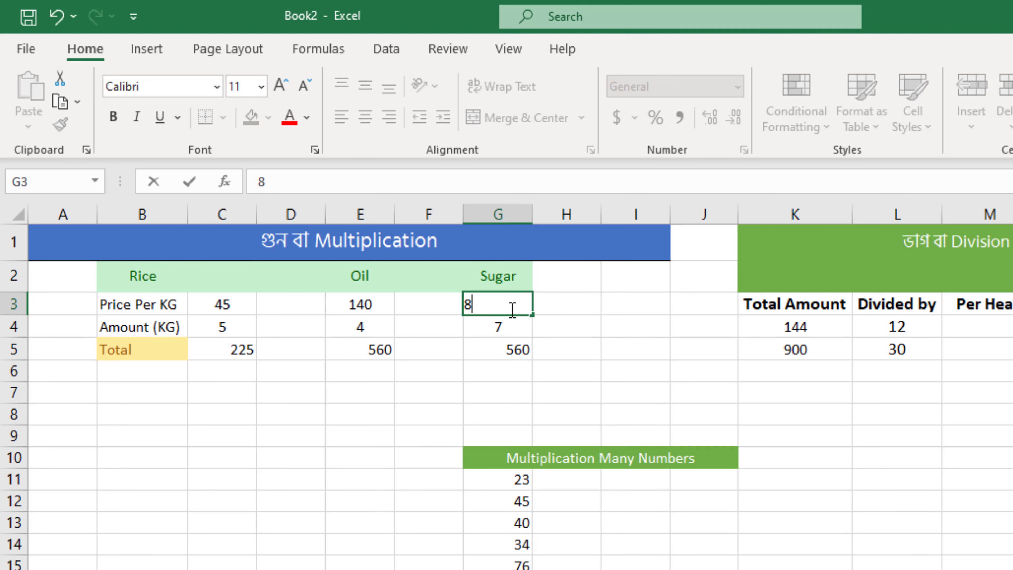
{"action": "key", "text": "BackSpace"}
{"action": "type", "text": "90"}
{"action": "key", "text": "Return"}
Check the sugar total and its formula in G5 against the price in G3 and the amount in G4.
{"action": "left_click", "coordinate": [512, 308]}
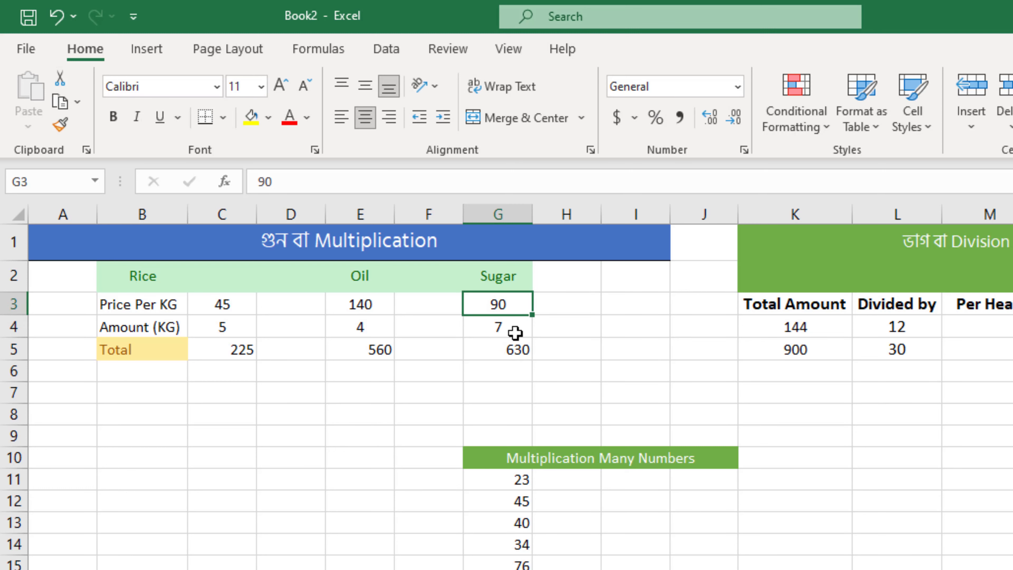
{"action": "left_click", "coordinate": [505, 328]}
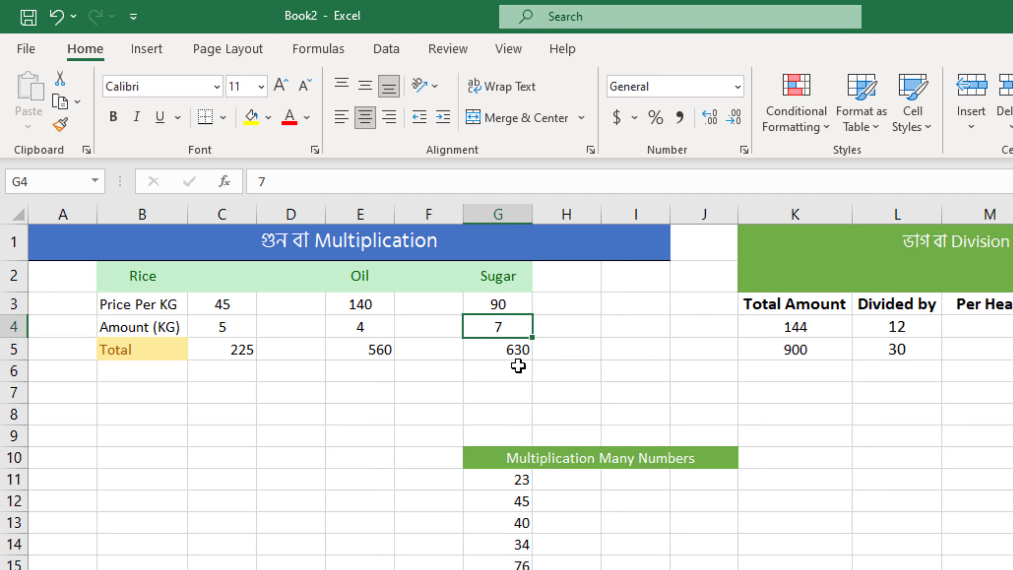
{"action": "left_click", "coordinate": [503, 311]}
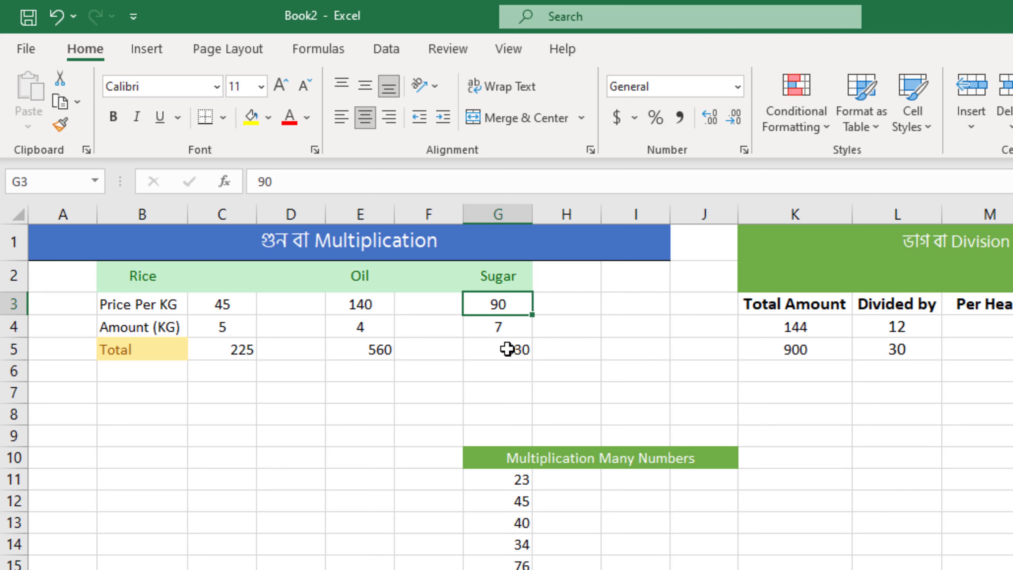
{"action": "left_click", "coordinate": [511, 350]}
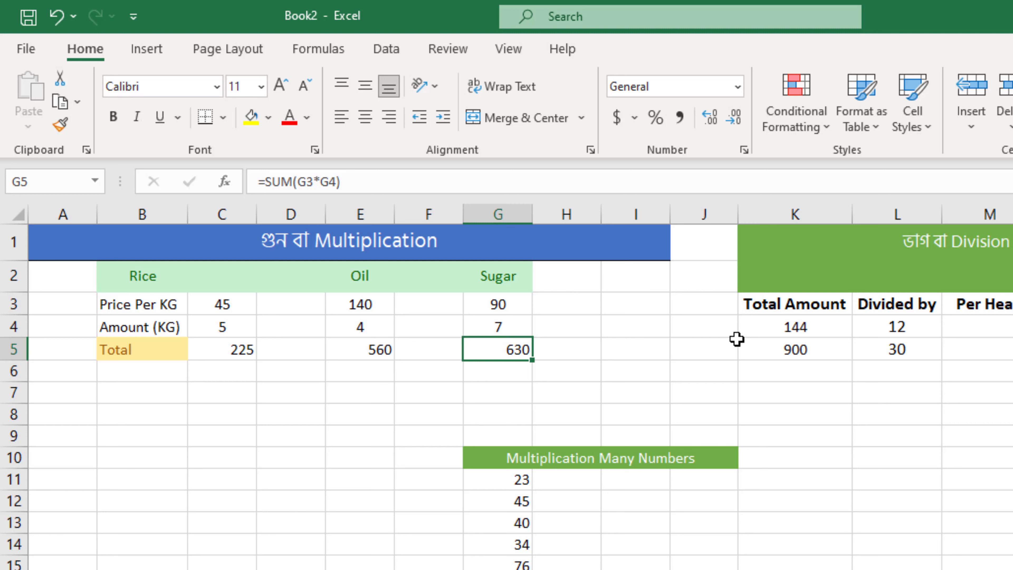
Examine the division table's Total Amount, Divided by and Per Head cells in row 4.
{"action": "left_click", "coordinate": [840, 336]}
{"action": "left_click", "coordinate": [840, 346]}
{"action": "left_click", "coordinate": [880, 355]}
{"action": "left_click", "coordinate": [897, 332]}
{"action": "left_click", "coordinate": [916, 344]}
{"action": "left_click", "coordinate": [912, 331]}
{"action": "left_click", "coordinate": [794, 326]}
{"action": "left_click", "coordinate": [982, 327]}
{"action": "left_click", "coordinate": [478, 328]}
{"action": "left_click", "coordinate": [562, 327]}
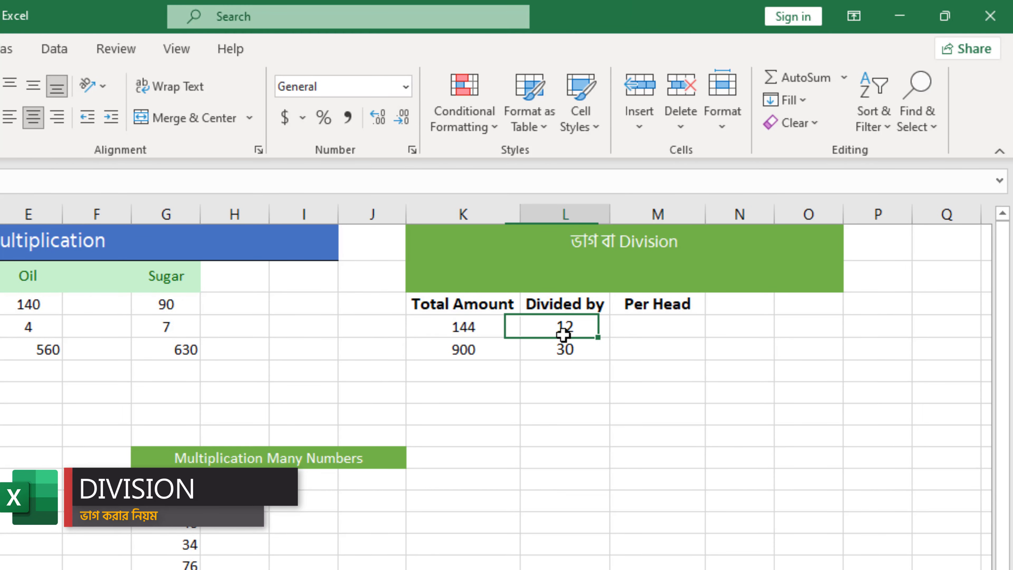
{"action": "left_click", "coordinate": [464, 332]}
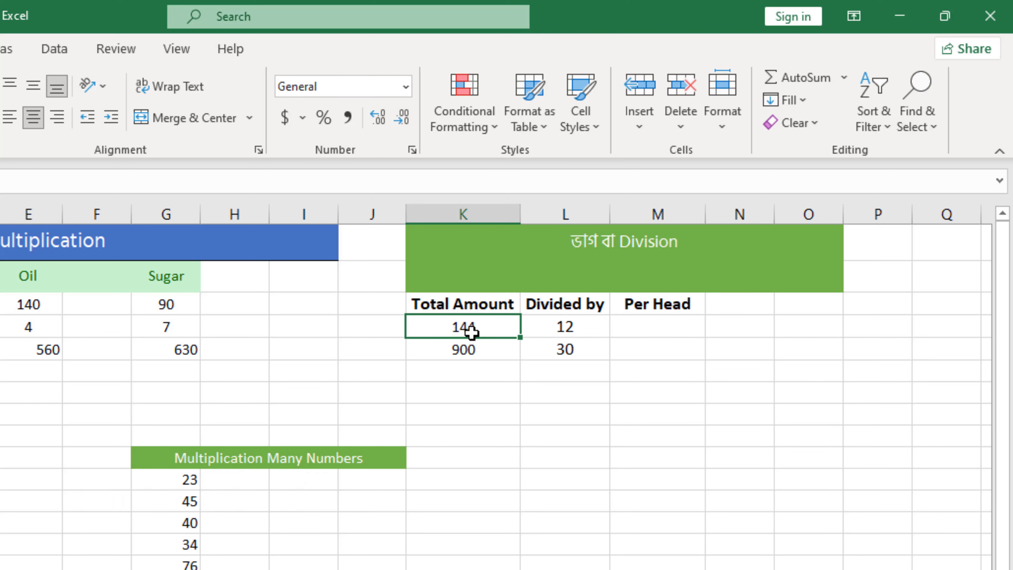
{"action": "left_click", "coordinate": [549, 330]}
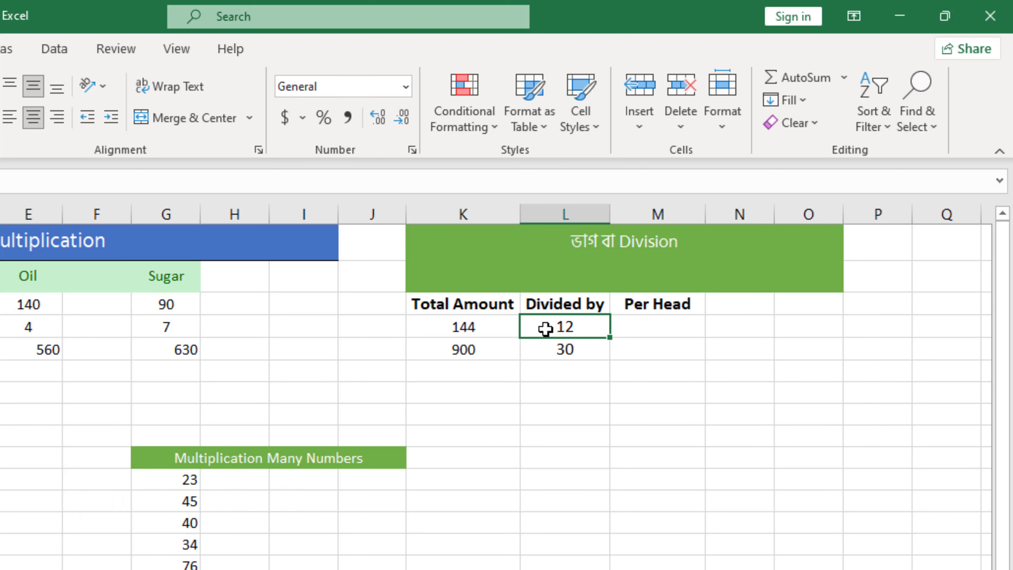
{"action": "left_click", "coordinate": [638, 334]}
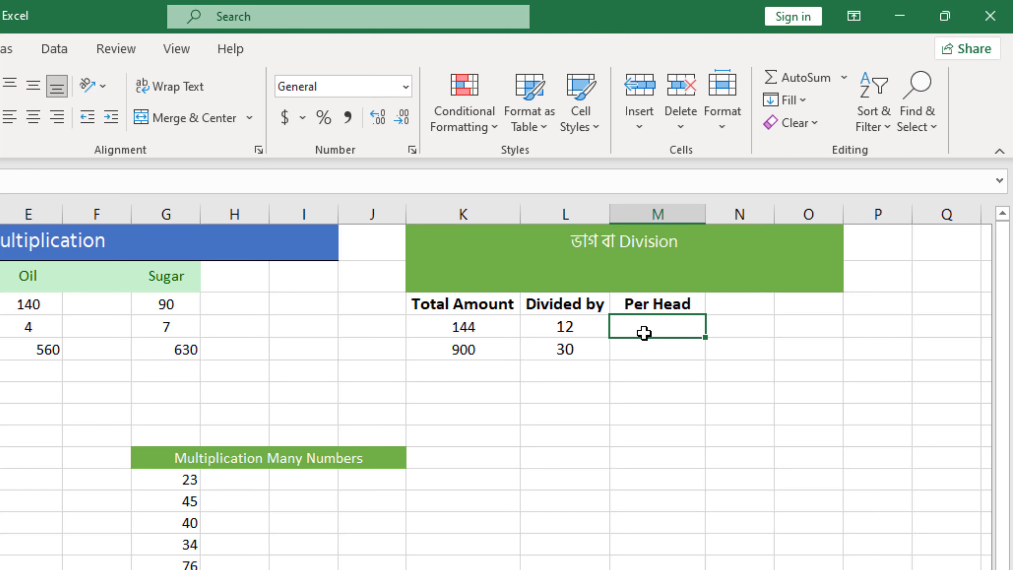
{"action": "left_click", "coordinate": [565, 331]}
{"action": "left_click", "coordinate": [470, 330]}
{"action": "left_click", "coordinate": [568, 331]}
Calculate the first Per Head value in M4 with the formula =K4/L4.
{"action": "left_click", "coordinate": [628, 330]}
{"action": "type", "text": "="}
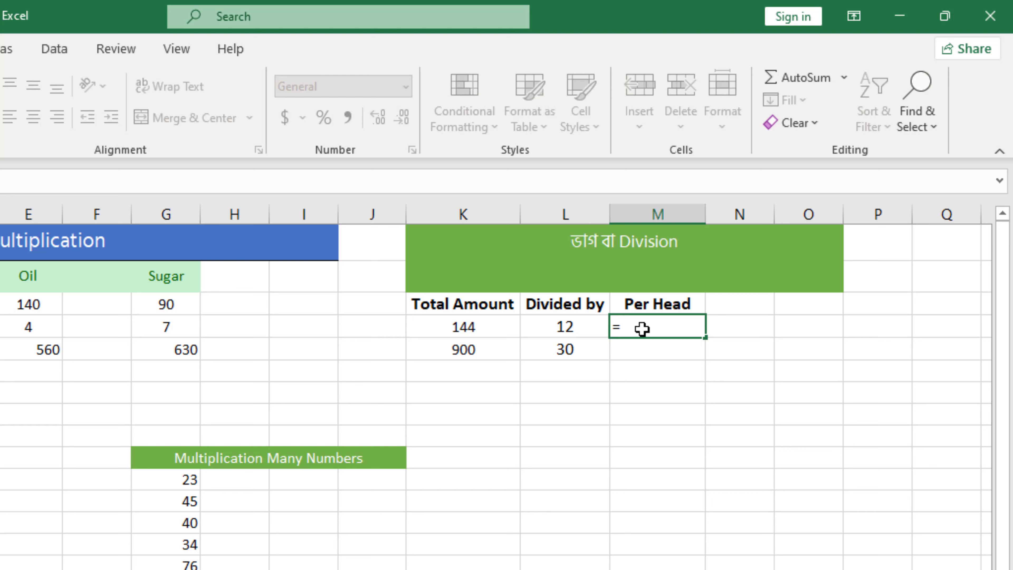
{"action": "left_click", "coordinate": [477, 331]}
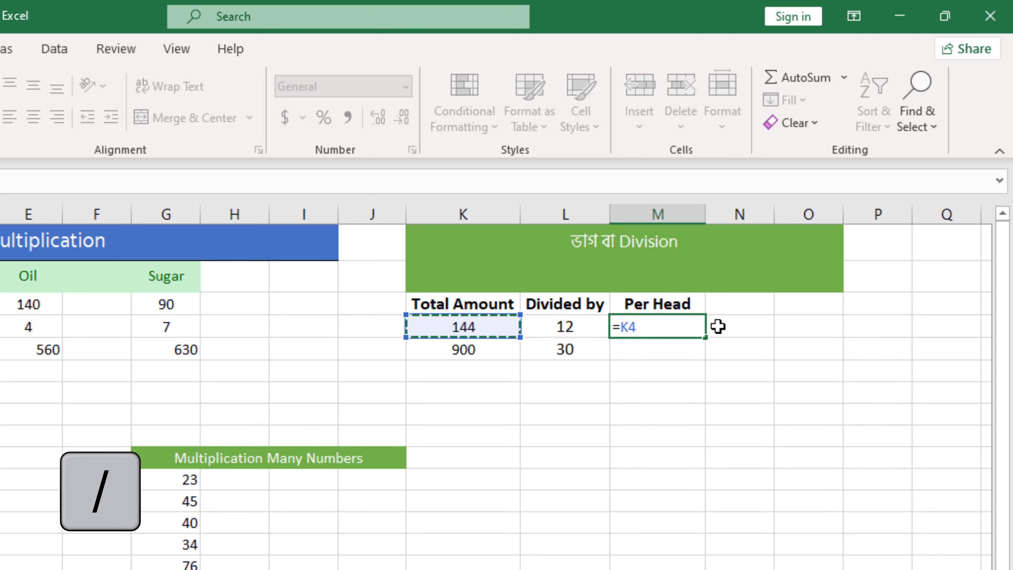
{"action": "type", "text": "/"}
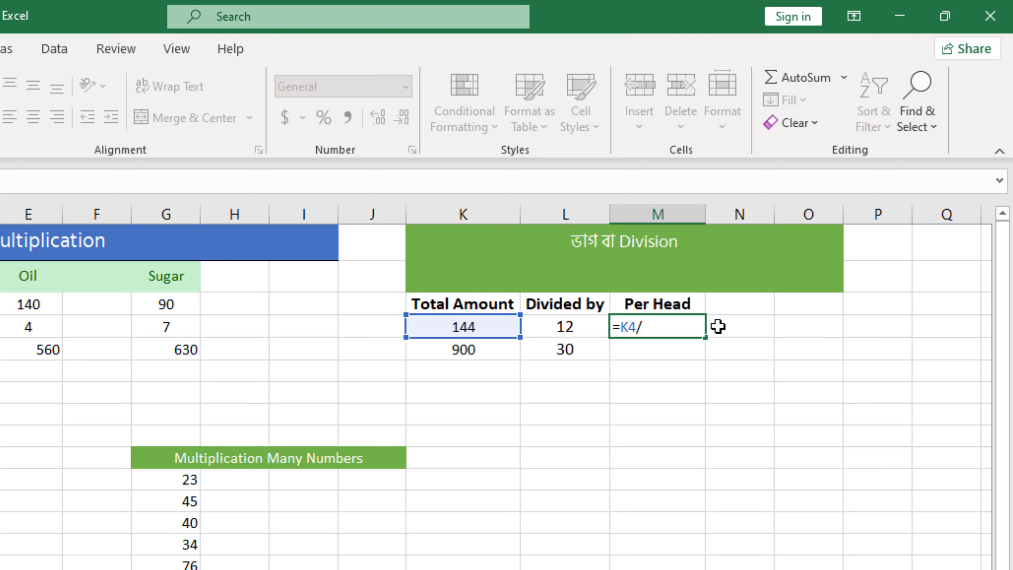
{"action": "left_click", "coordinate": [580, 325]}
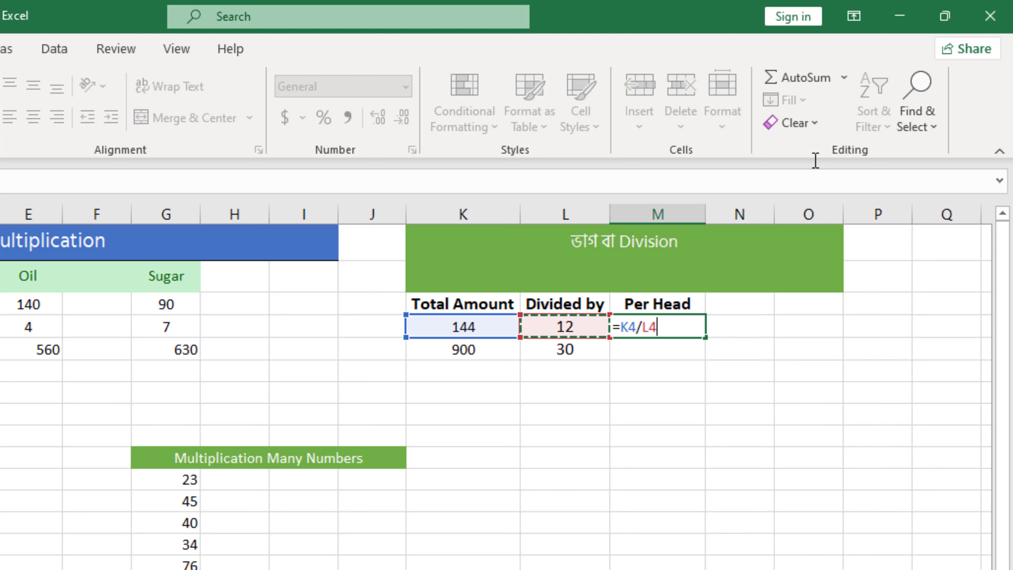
{"action": "key", "text": "Return"}
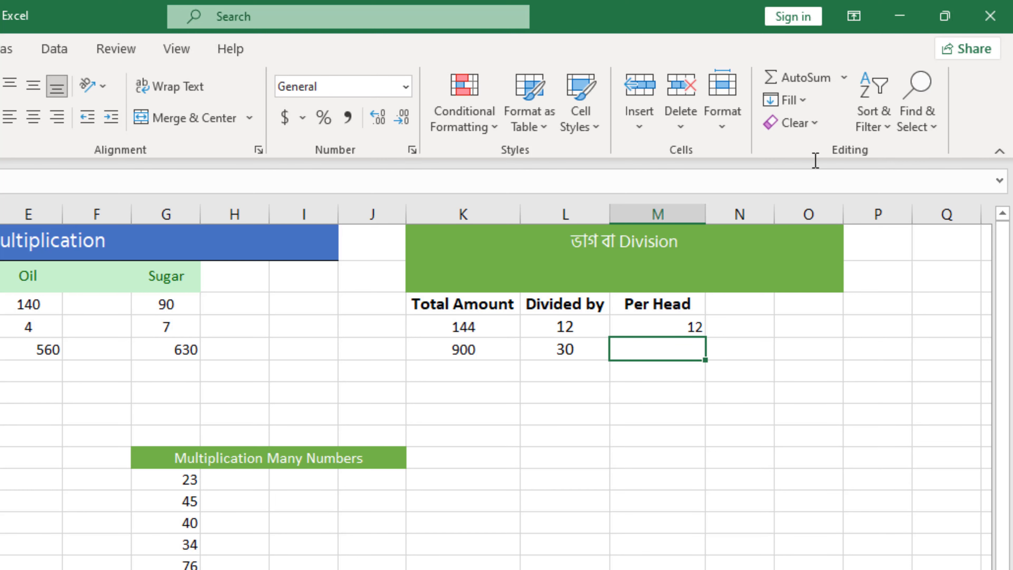
Calculate the second Per Head value in M5 with the formula =SUM(K5/L5).
{"action": "left_click", "coordinate": [683, 326]}
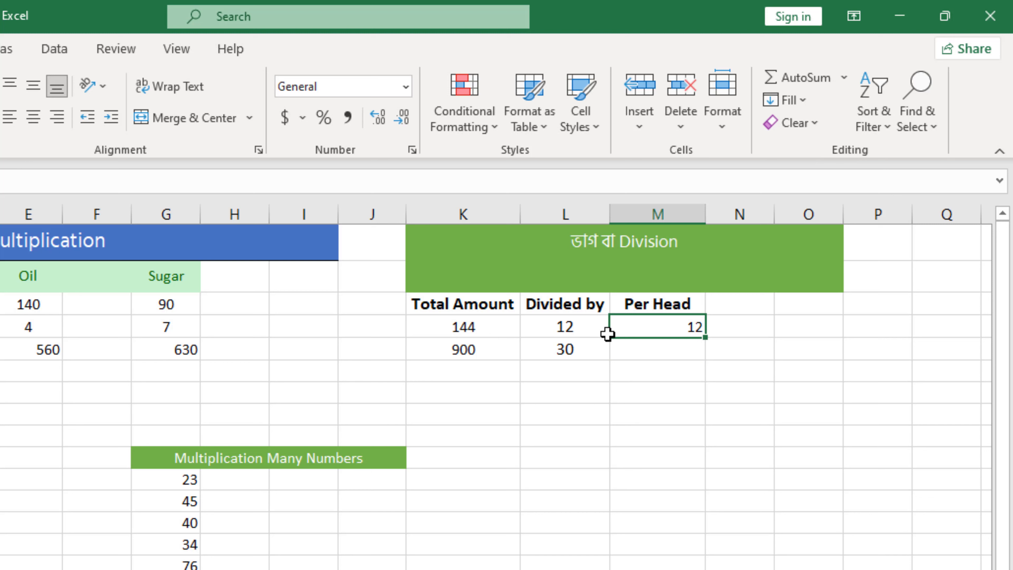
{"action": "left_click", "coordinate": [661, 347]}
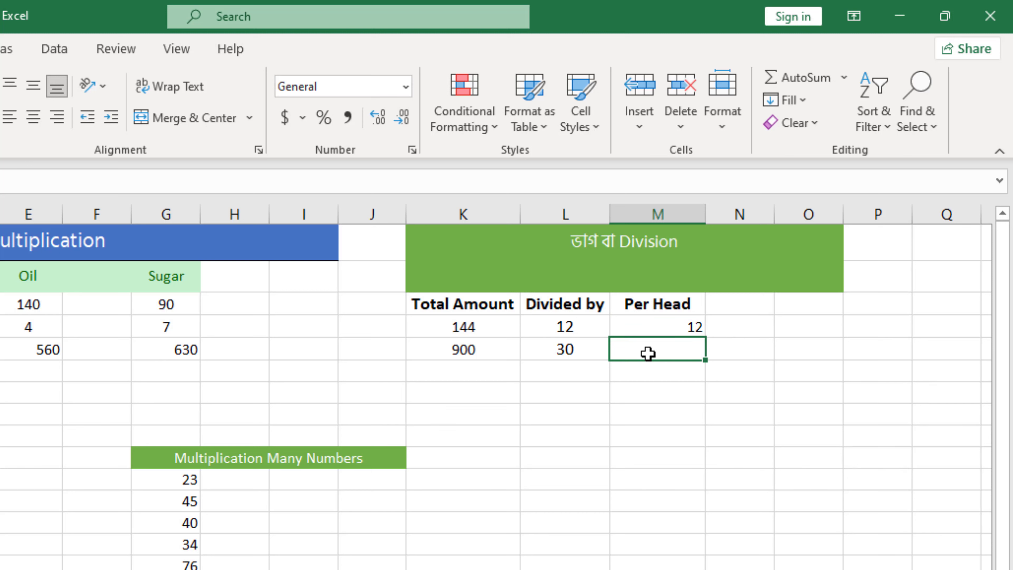
{"action": "left_click", "coordinate": [466, 358]}
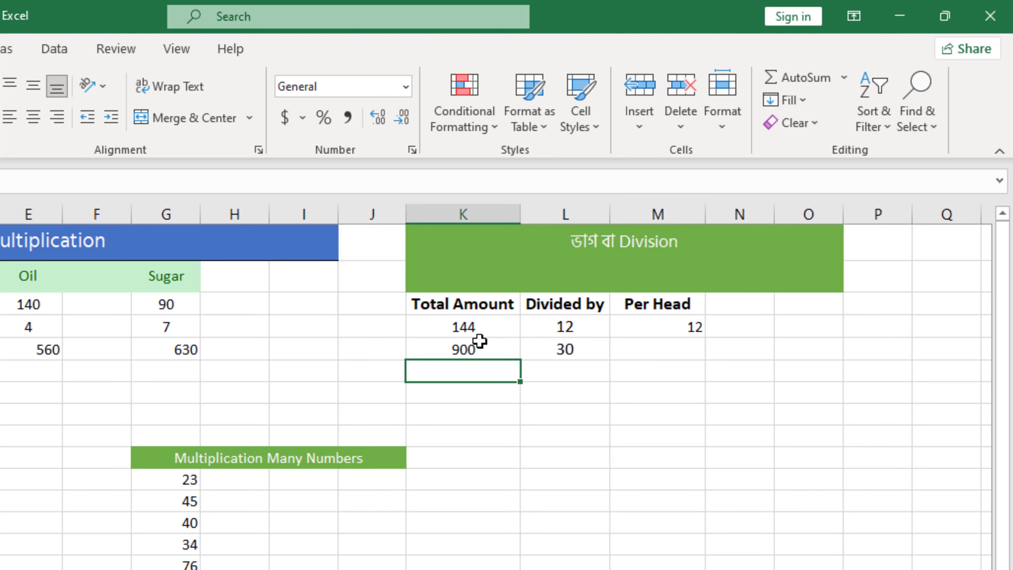
{"action": "left_click", "coordinate": [654, 355]}
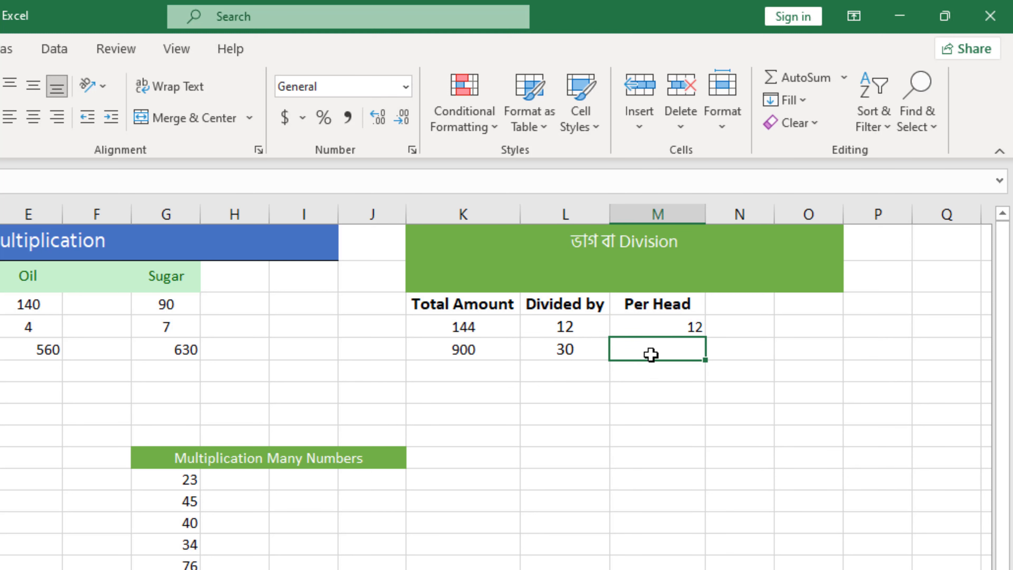
{"action": "double_click", "coordinate": [650, 353]}
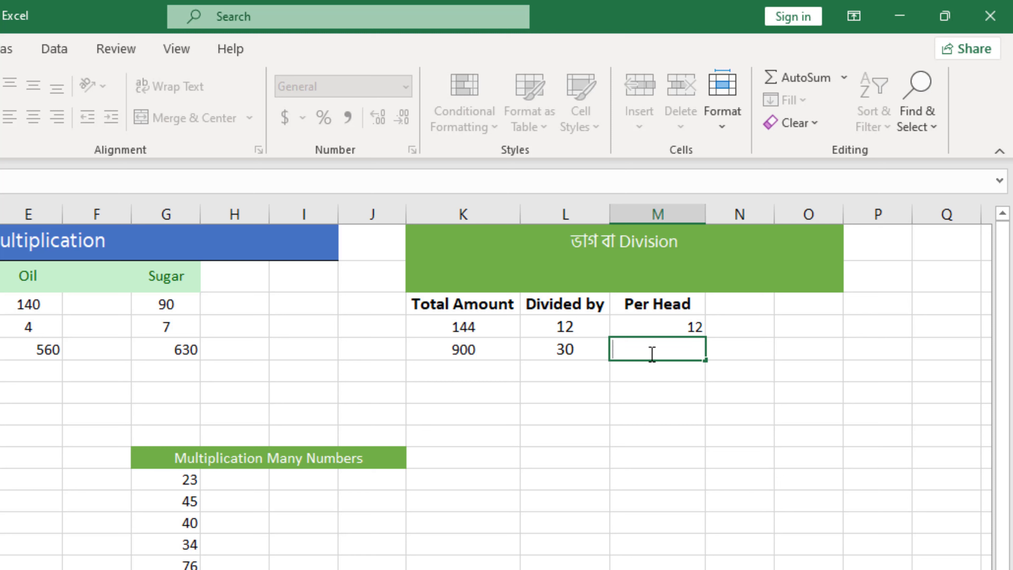
{"action": "type", "text": "="}
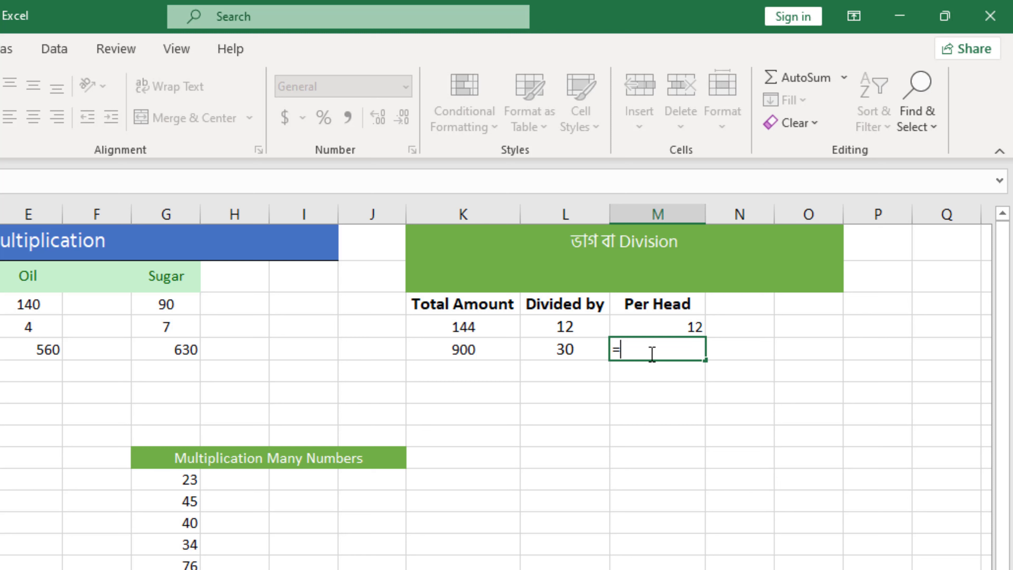
{"action": "type", "text": "sum"}
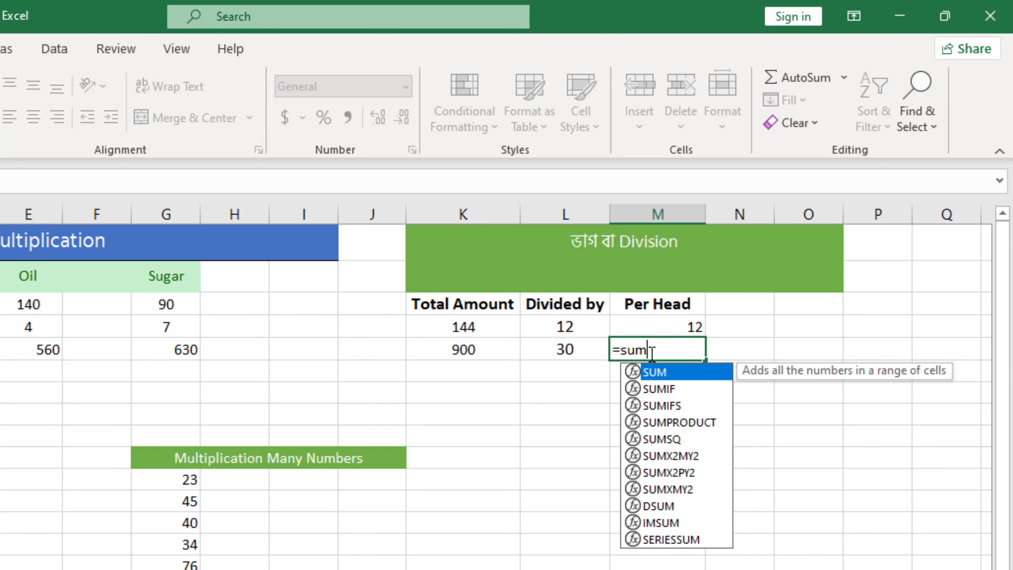
{"action": "type", "text": "("}
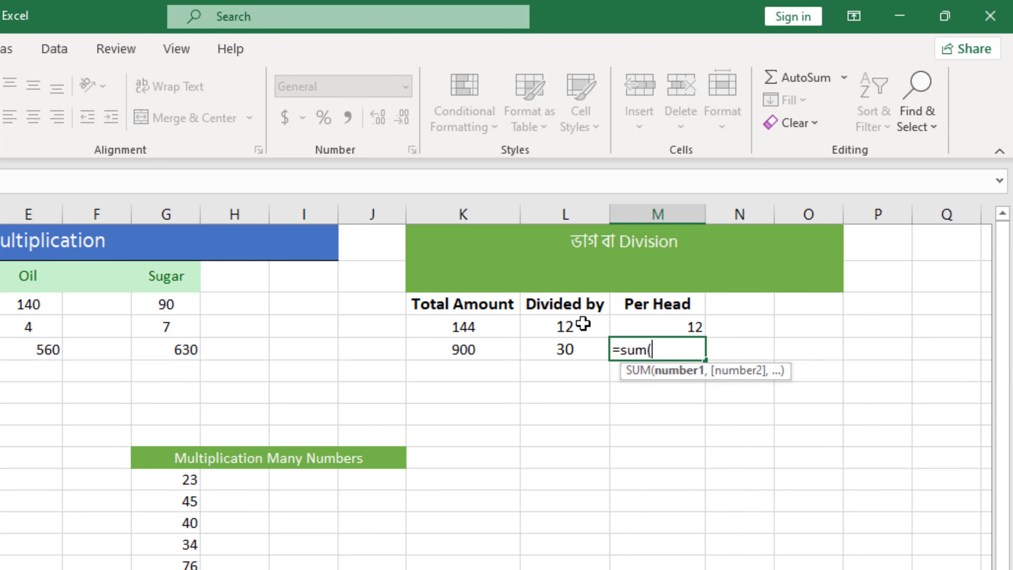
{"action": "left_click", "coordinate": [489, 349]}
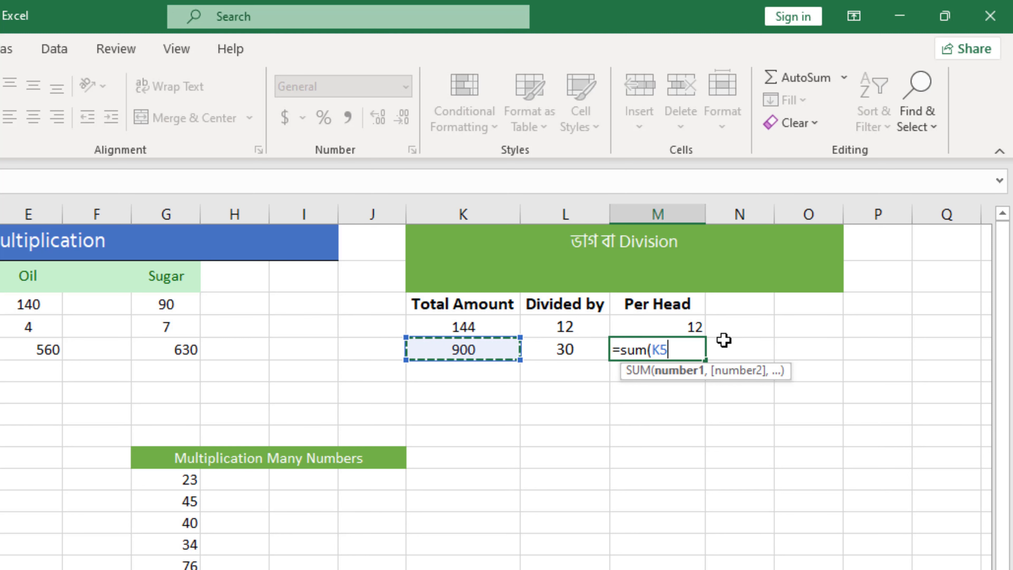
{"action": "type", "text": "/"}
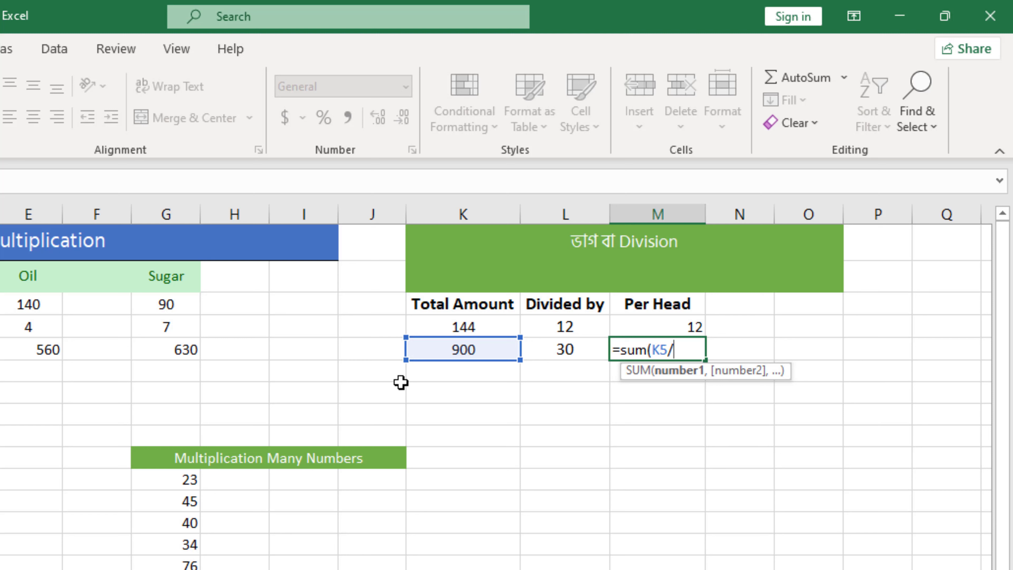
{"action": "left_click", "coordinate": [568, 351]}
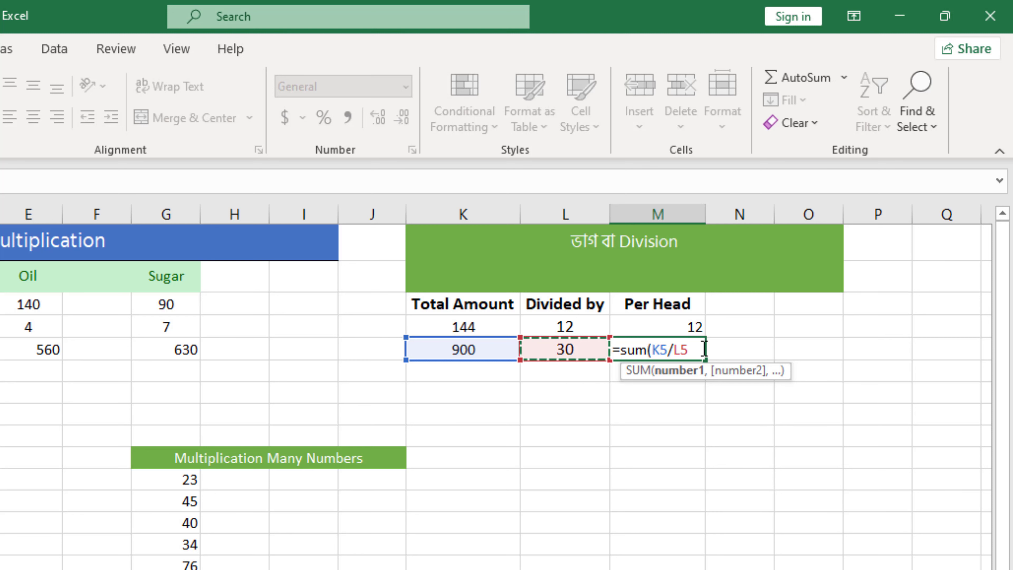
{"action": "type", "text": ")"}
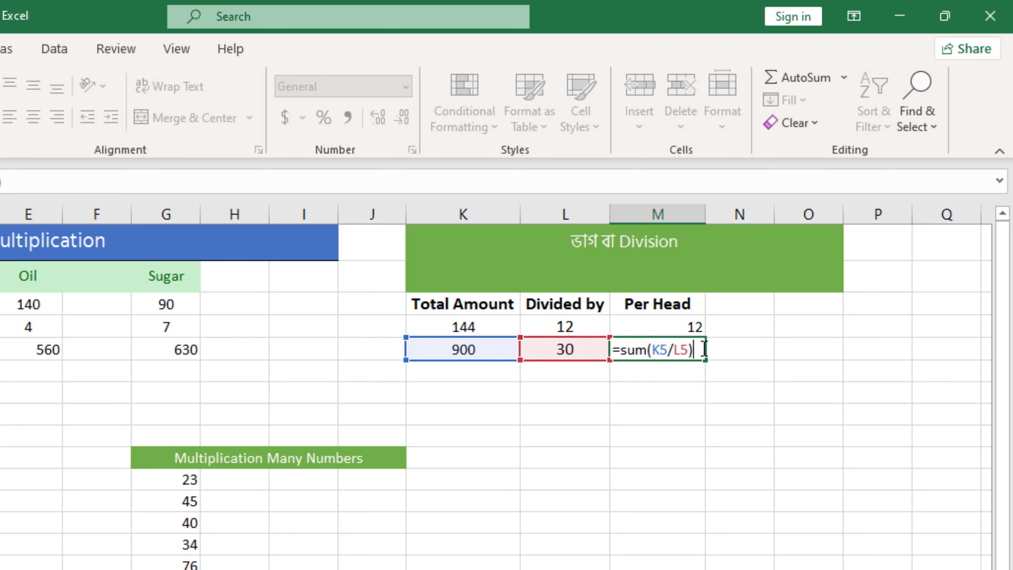
{"action": "key", "text": "Return"}
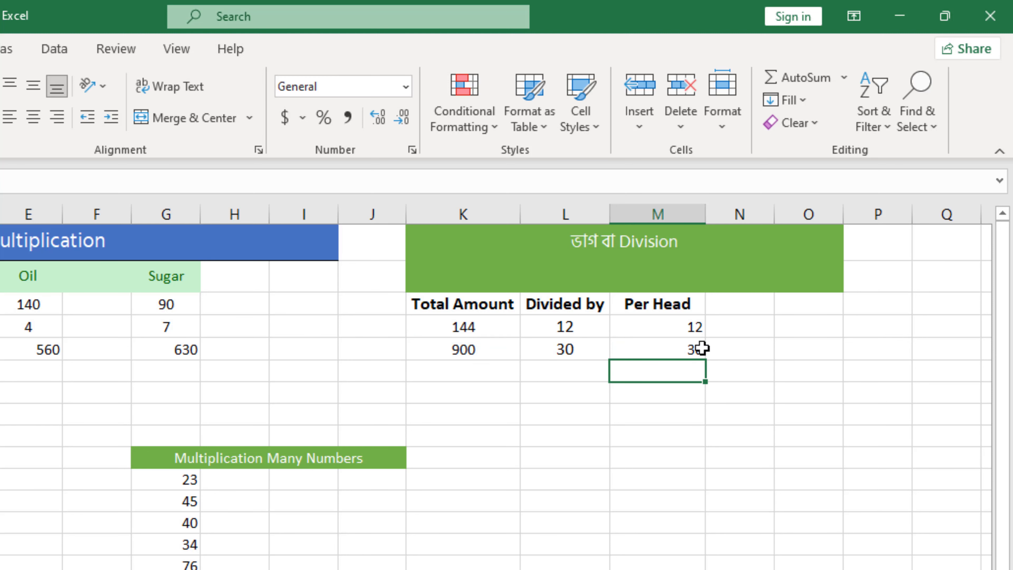
{"action": "left_click", "coordinate": [676, 349]}
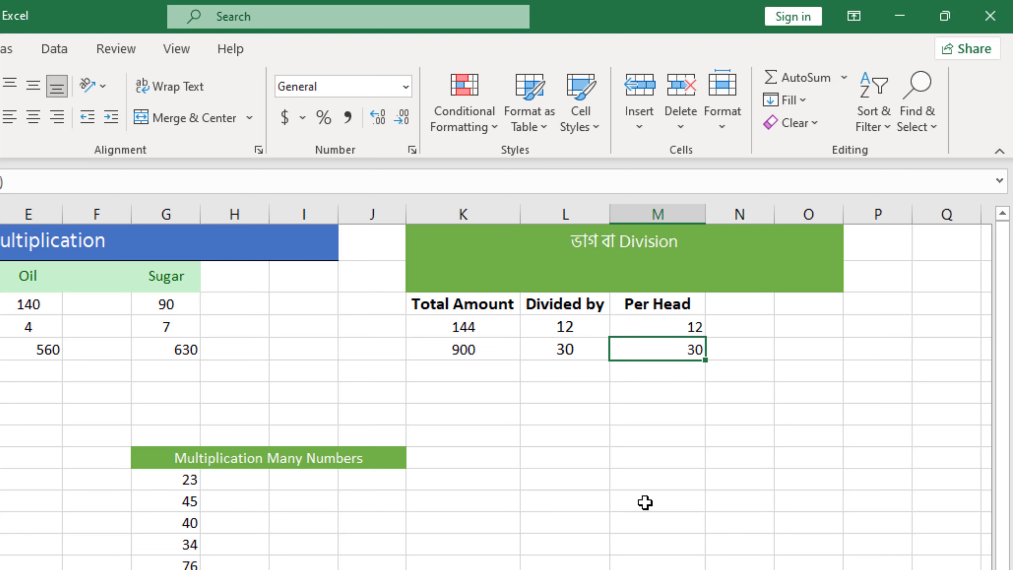
Add a third division row with Total Amount 50 in K6 and Divided by 5 in L6, both centred.
{"action": "left_click", "coordinate": [465, 373]}
{"action": "type", "text": "50"}
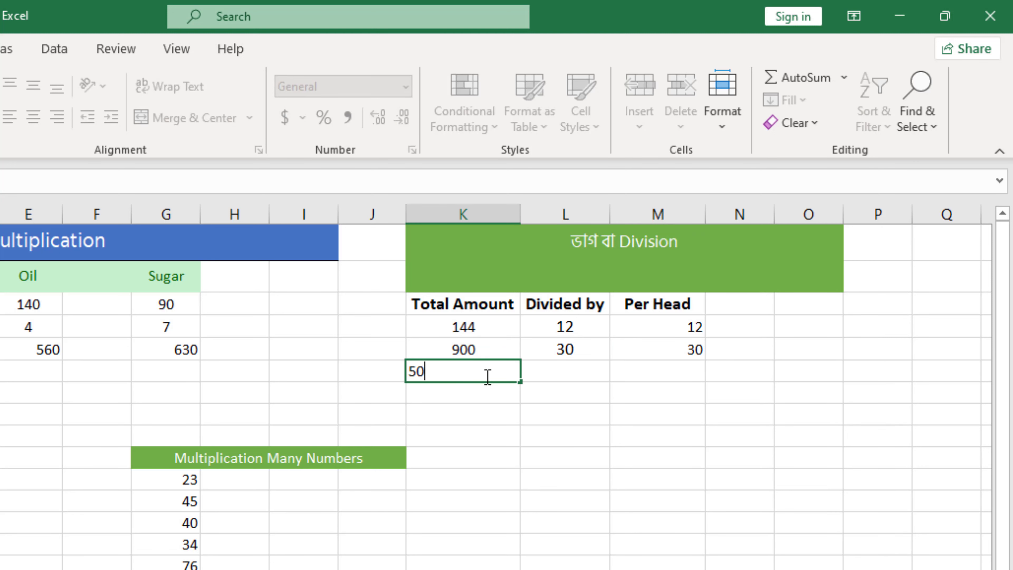
{"action": "left_click", "coordinate": [571, 366]}
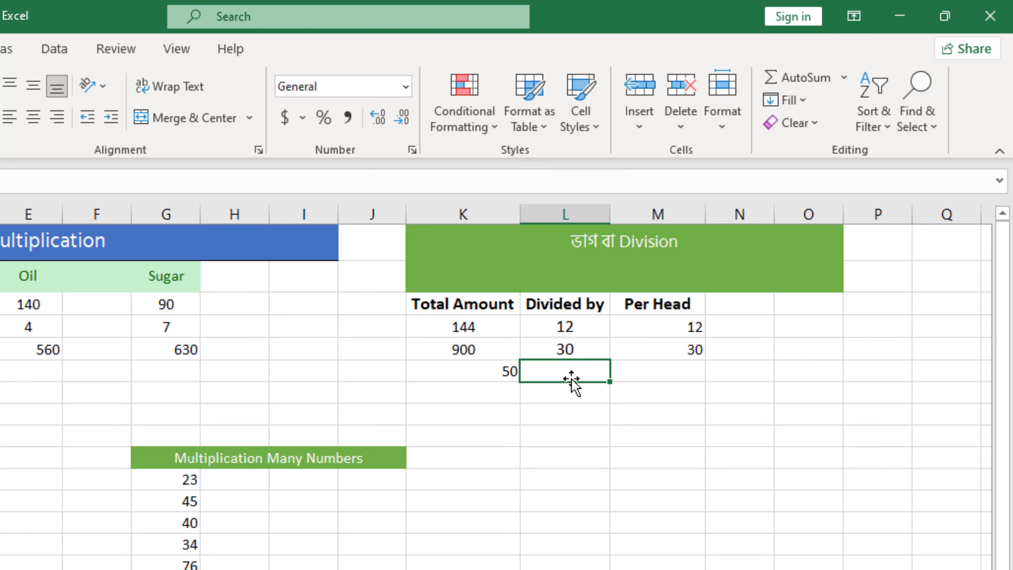
{"action": "type", "text": "5"}
{"action": "left_click", "coordinate": [645, 371]}
{"action": "left_click_drag", "start_coordinate": [496, 368], "coordinate": [605, 373]}
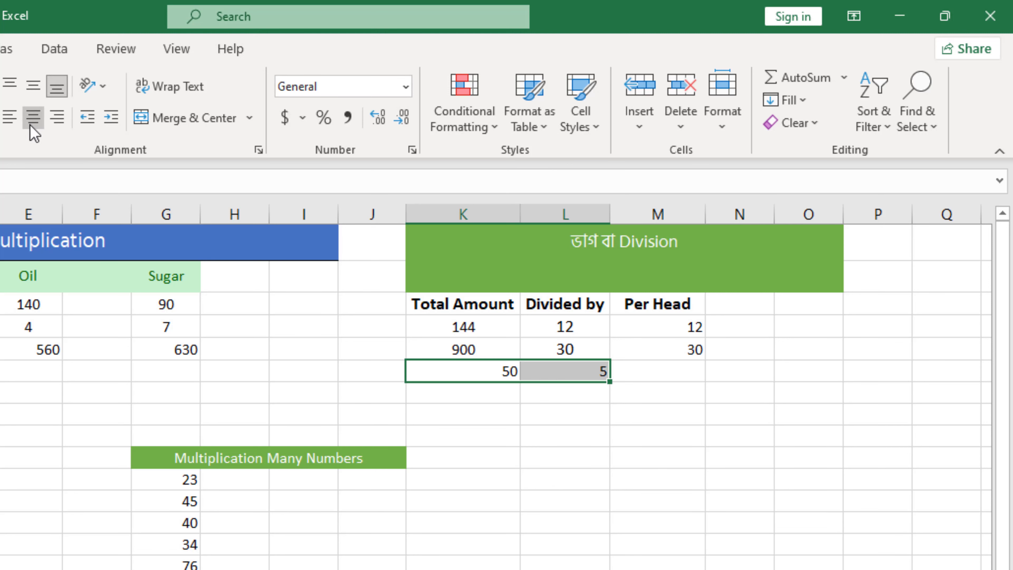
{"action": "left_click", "coordinate": [33, 116]}
Fill the Per Head formula from M4 down through M6.
{"action": "left_click", "coordinate": [654, 373]}
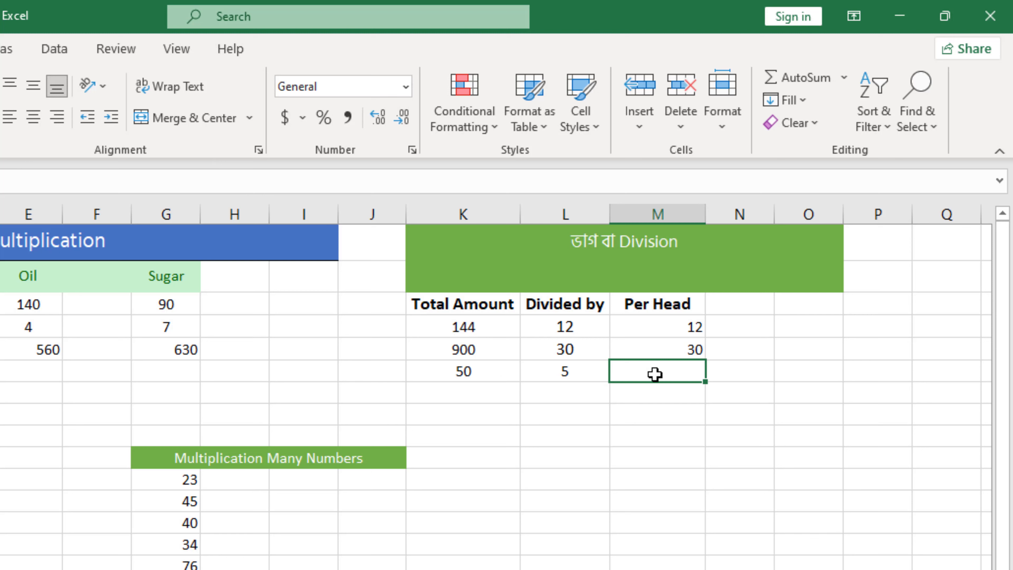
{"action": "double_click", "coordinate": [655, 374]}
{"action": "left_click", "coordinate": [697, 348]}
{"action": "left_click", "coordinate": [692, 330]}
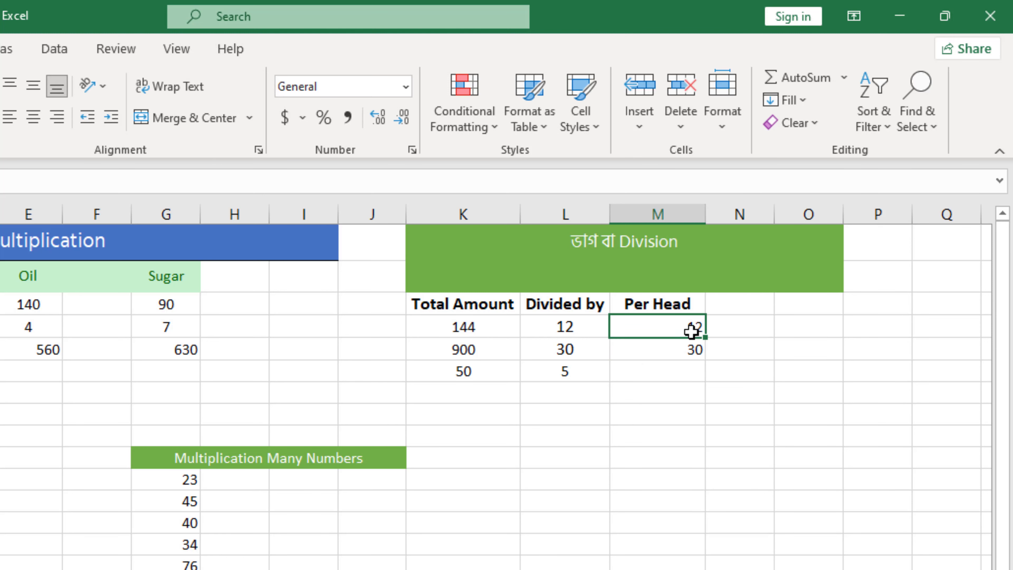
{"action": "left_click", "coordinate": [696, 349]}
{"action": "left_click", "coordinate": [699, 329]}
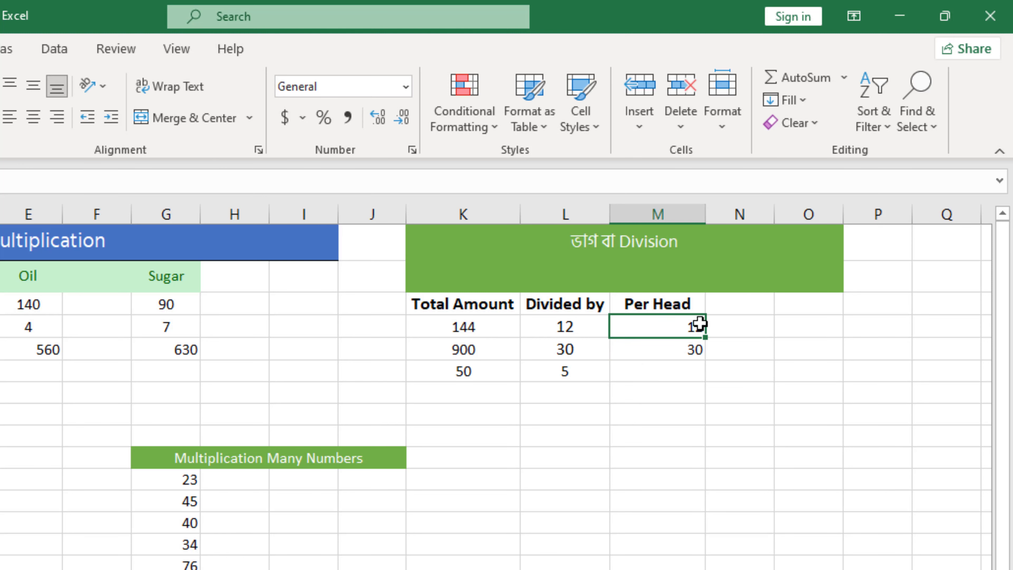
{"action": "left_click", "coordinate": [698, 349]}
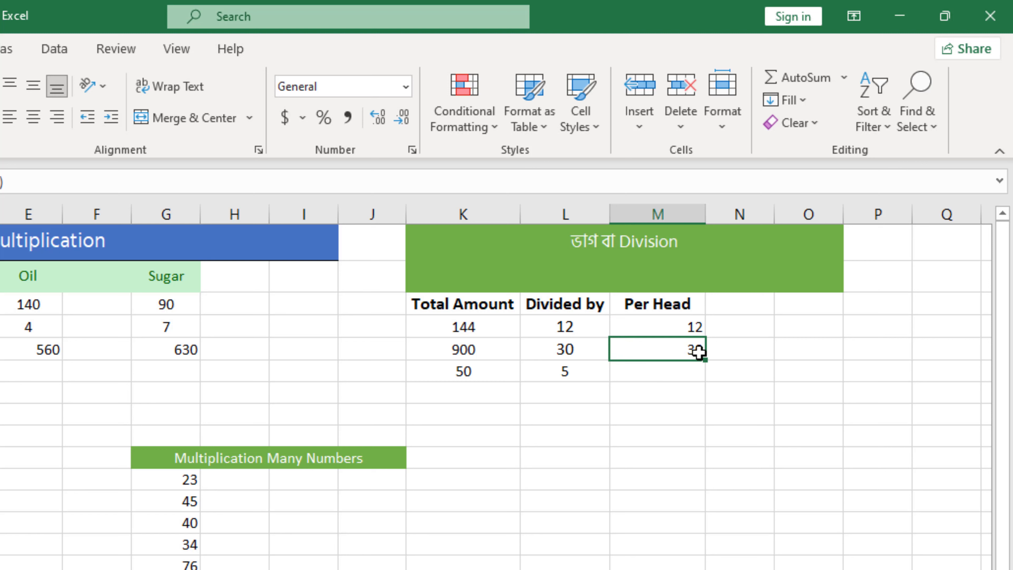
{"action": "left_click", "coordinate": [698, 329]}
{"action": "left_click_drag", "start_coordinate": [706, 339], "coordinate": [705, 386]}
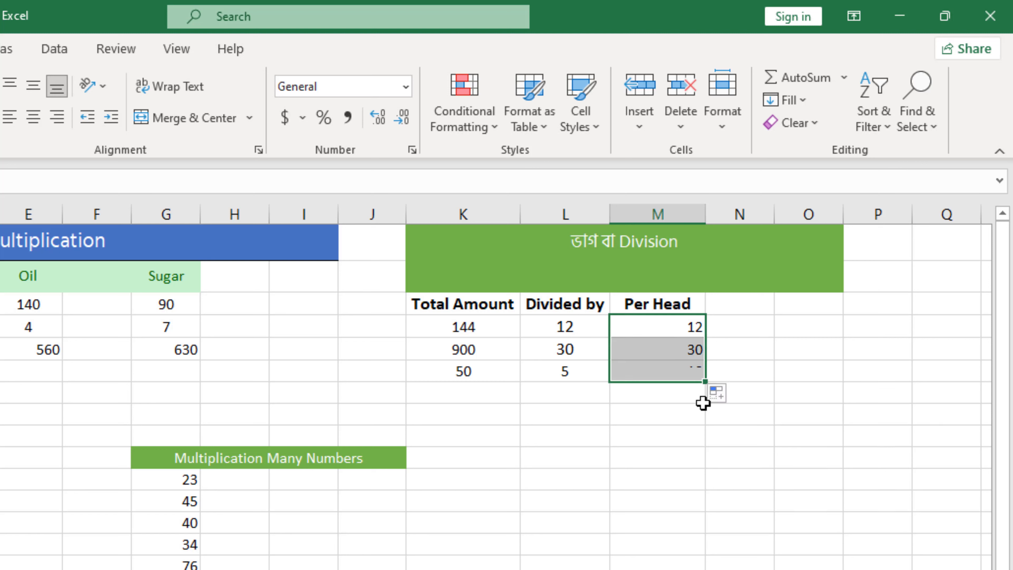
{"action": "left_click", "coordinate": [662, 370]}
Add a fourth division row with Total Amount 60 in K7 and Divided by 12 in L7.
{"action": "left_click", "coordinate": [457, 389]}
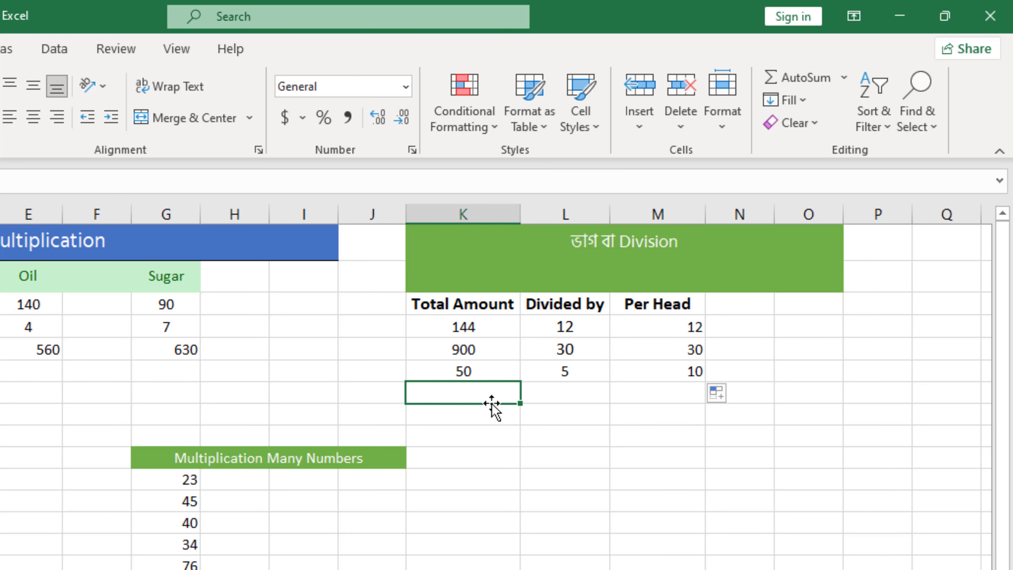
{"action": "type", "text": "60"}
{"action": "left_click", "coordinate": [570, 389]}
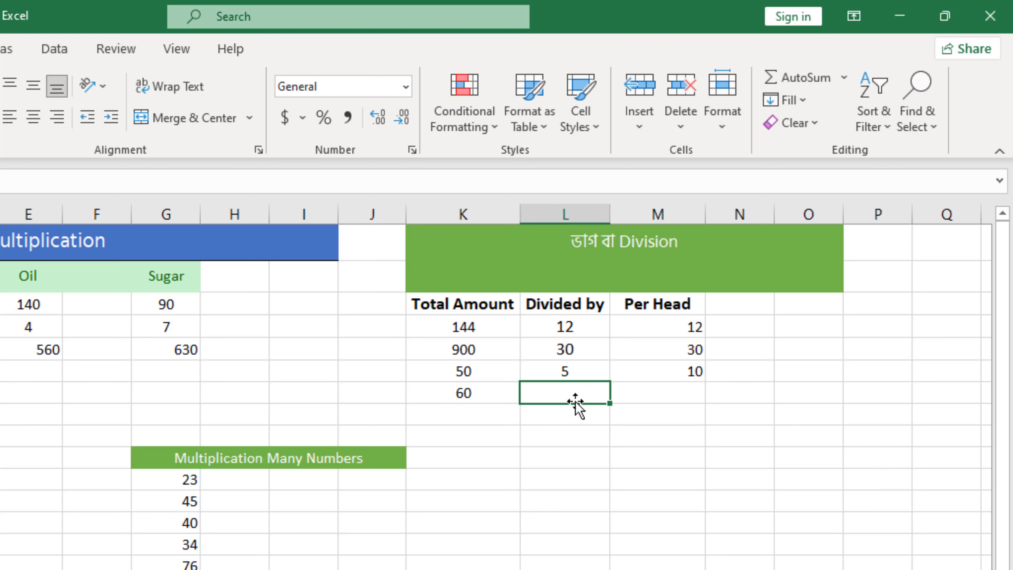
{"action": "type", "text": "12"}
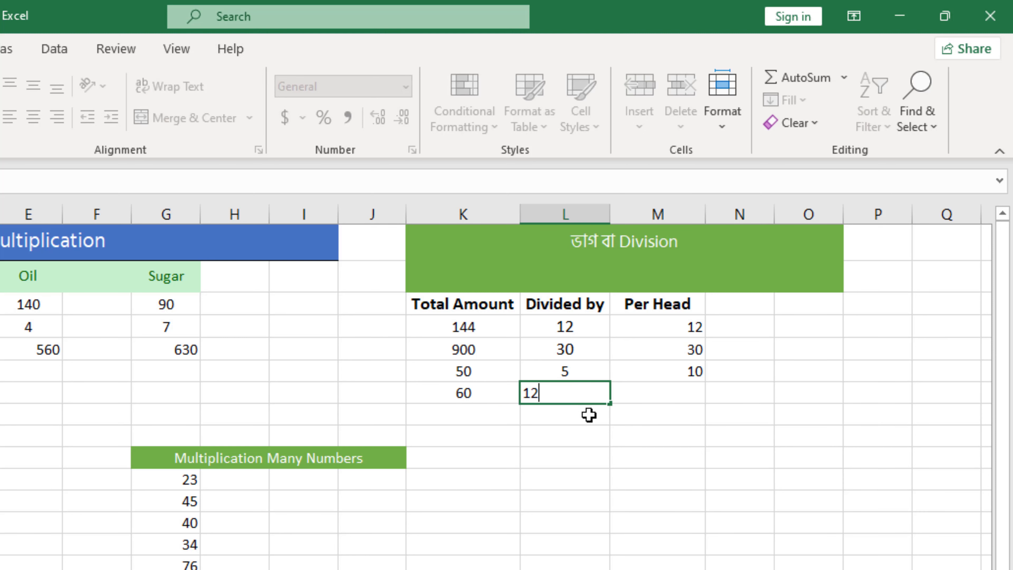
{"action": "left_click", "coordinate": [676, 397]}
Extend the Per Head formula from M6 down to M7.
{"action": "left_click", "coordinate": [694, 372]}
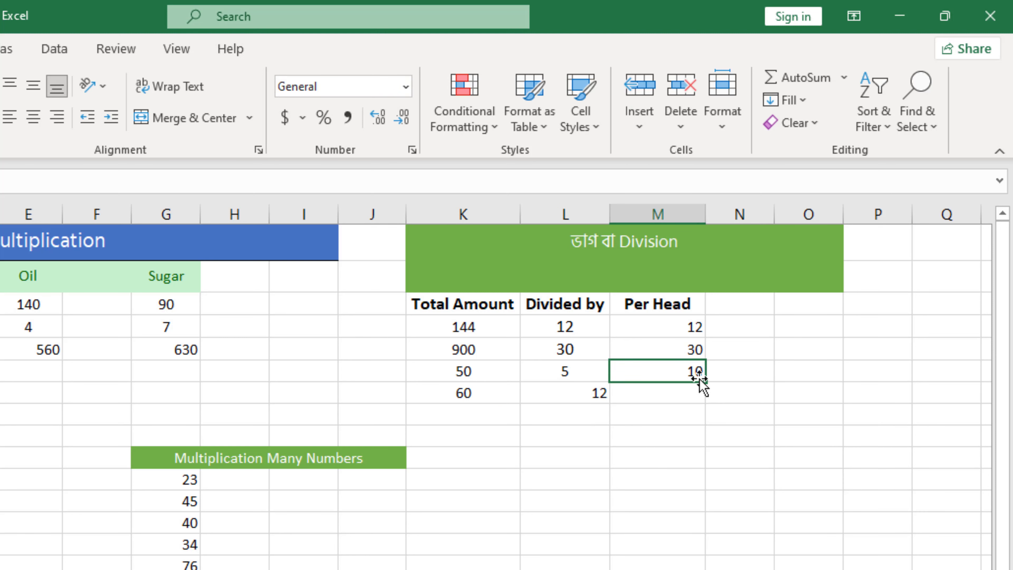
{"action": "left_click_drag", "start_coordinate": [706, 381], "coordinate": [706, 406]}
{"action": "left_click", "coordinate": [694, 392]}
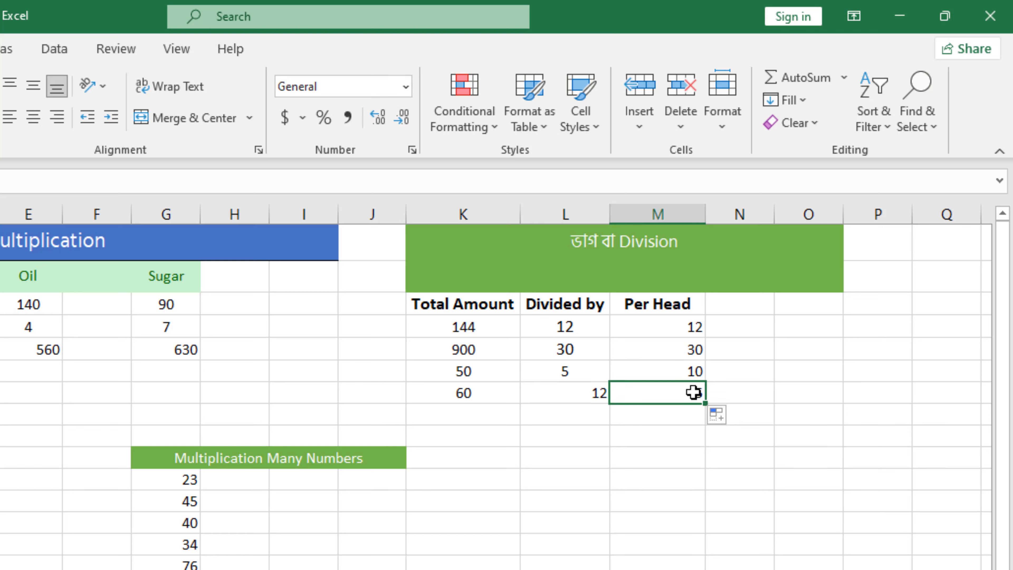